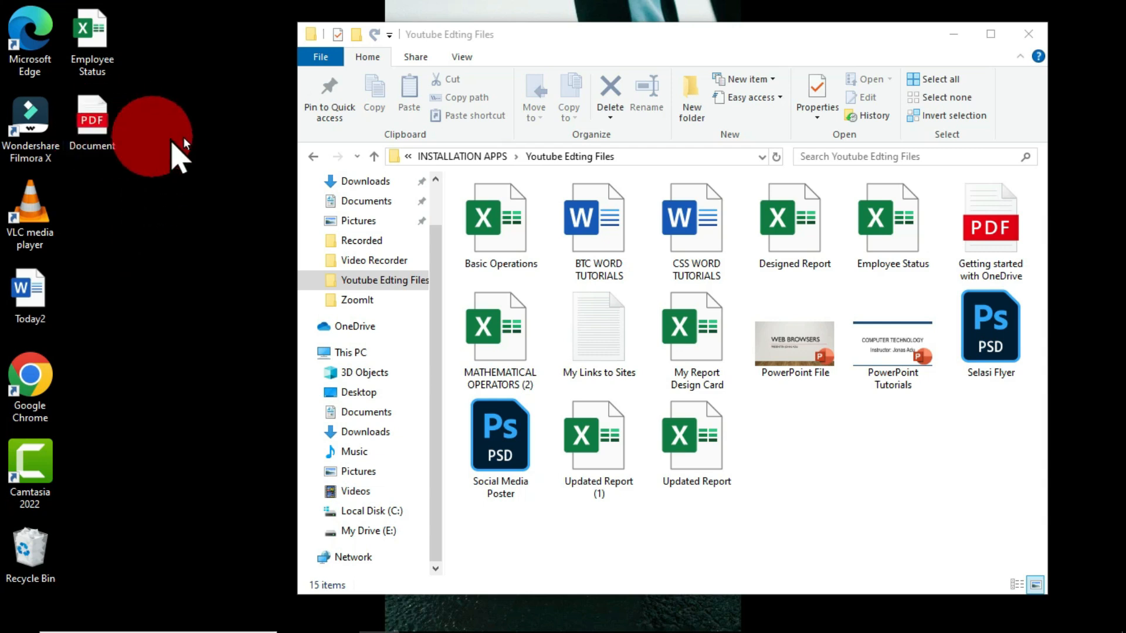
- Open the desktop's Document PDF with Word, without making it the default app, and accept the conversion to an editable document
{"action": "left_click", "coordinate": [104, 120]}
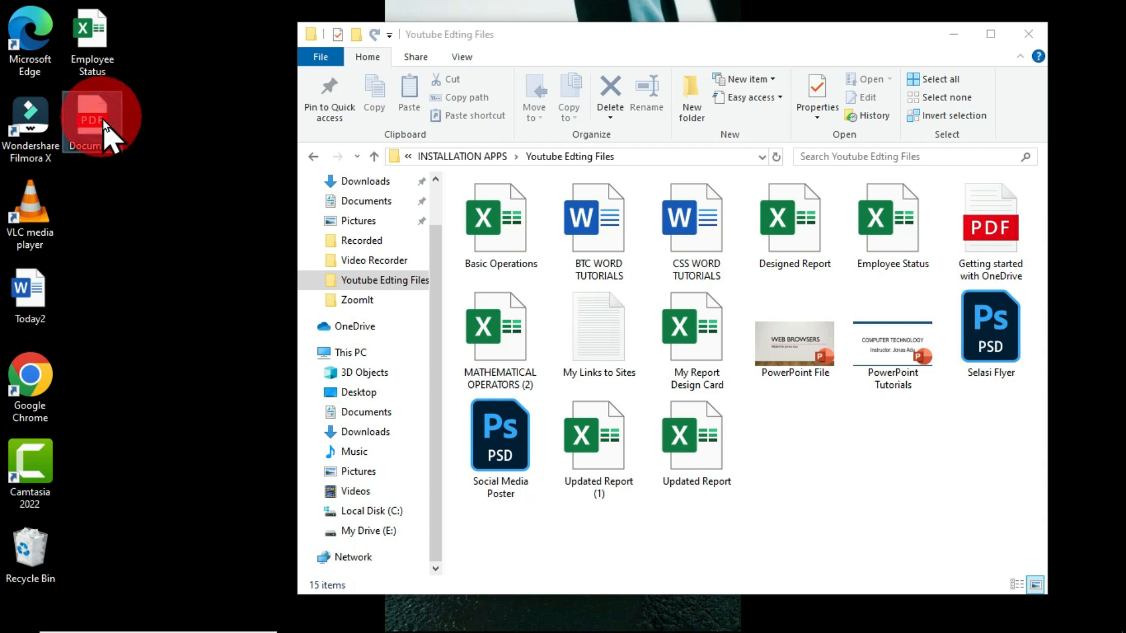
{"action": "right_click", "coordinate": [103, 120]}
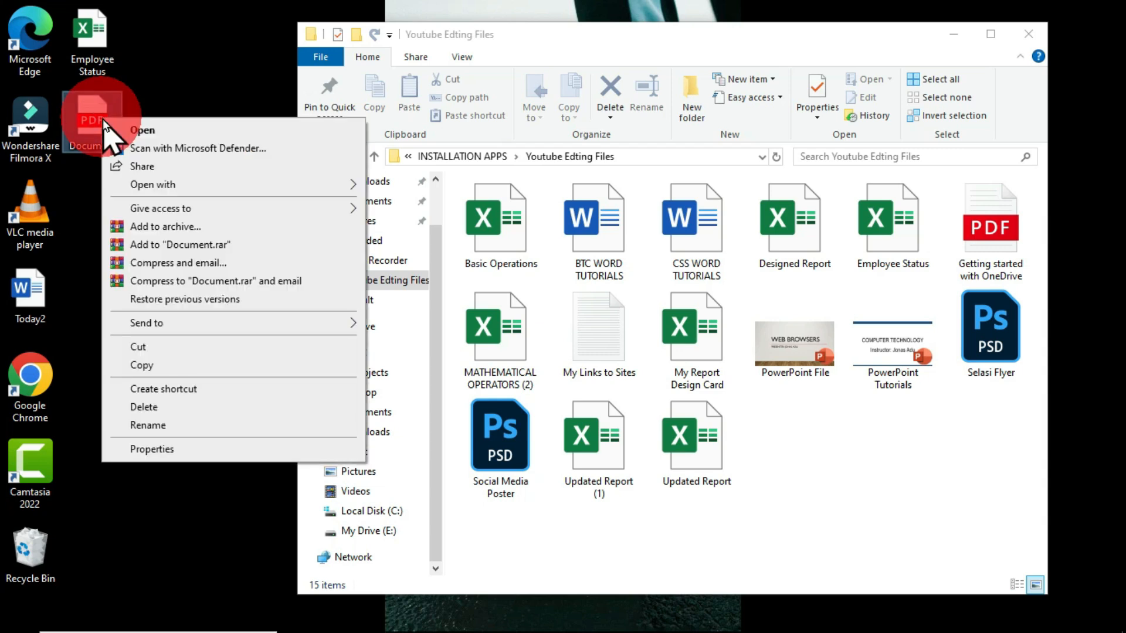
{"action": "left_click", "coordinate": [206, 194]}
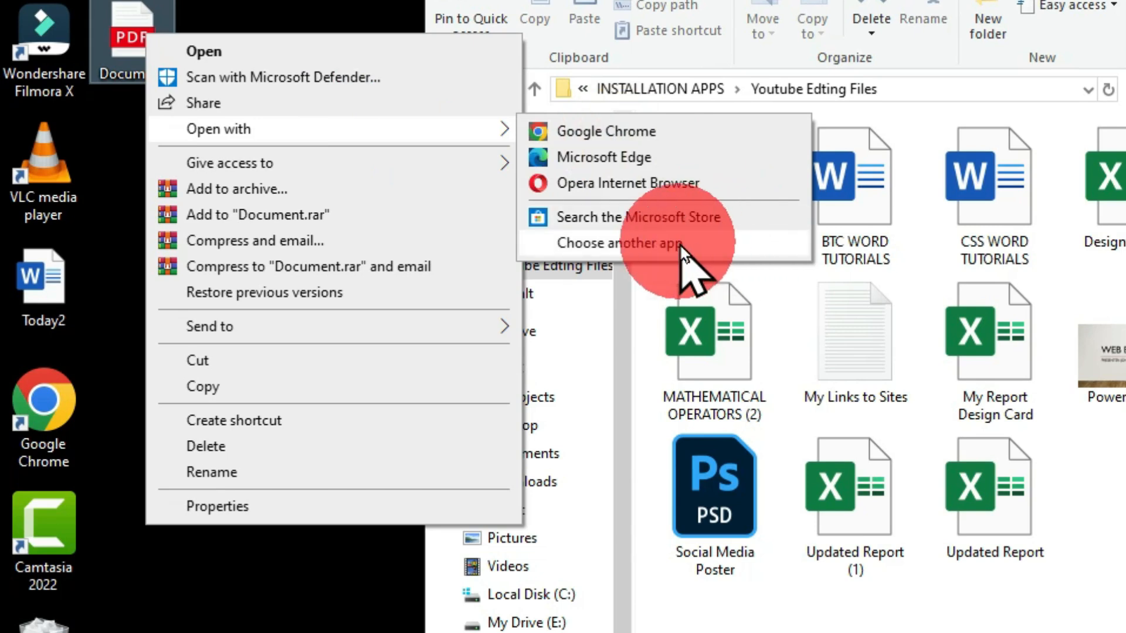
{"action": "left_click", "coordinate": [761, 244]}
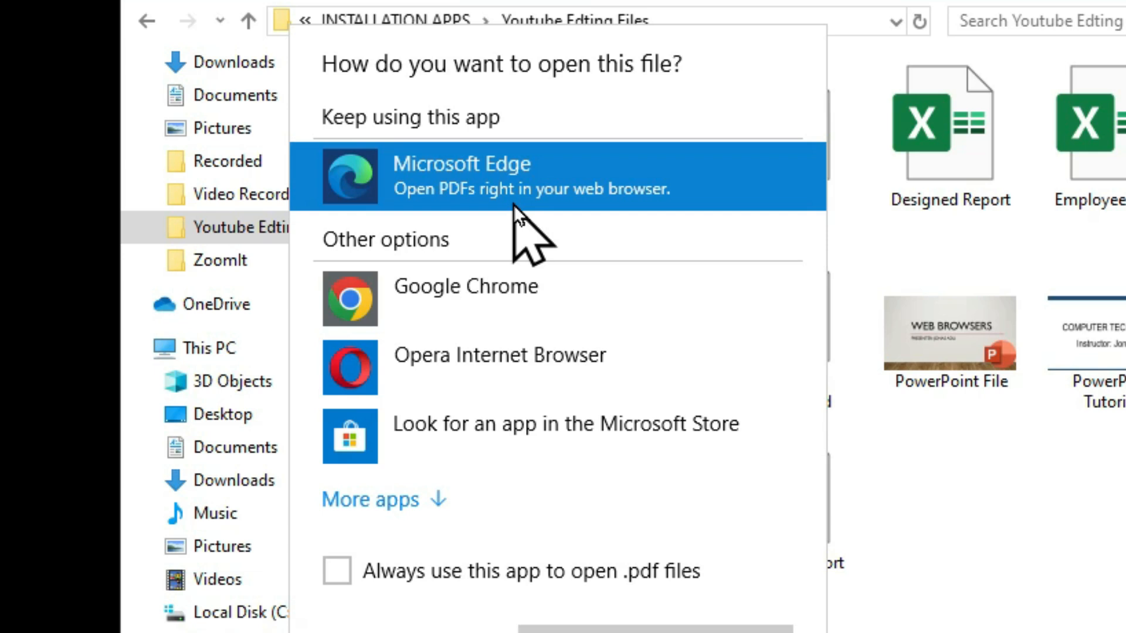
{"action": "left_click", "coordinate": [371, 505]}
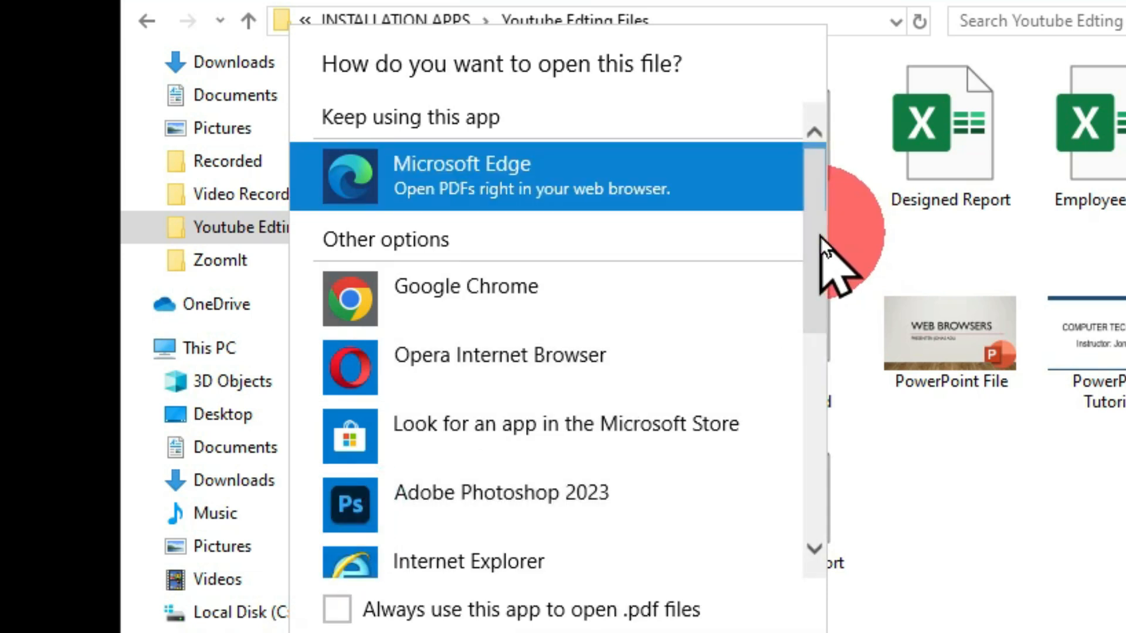
{"action": "left_click_drag", "start_coordinate": [819, 236], "coordinate": [830, 441]}
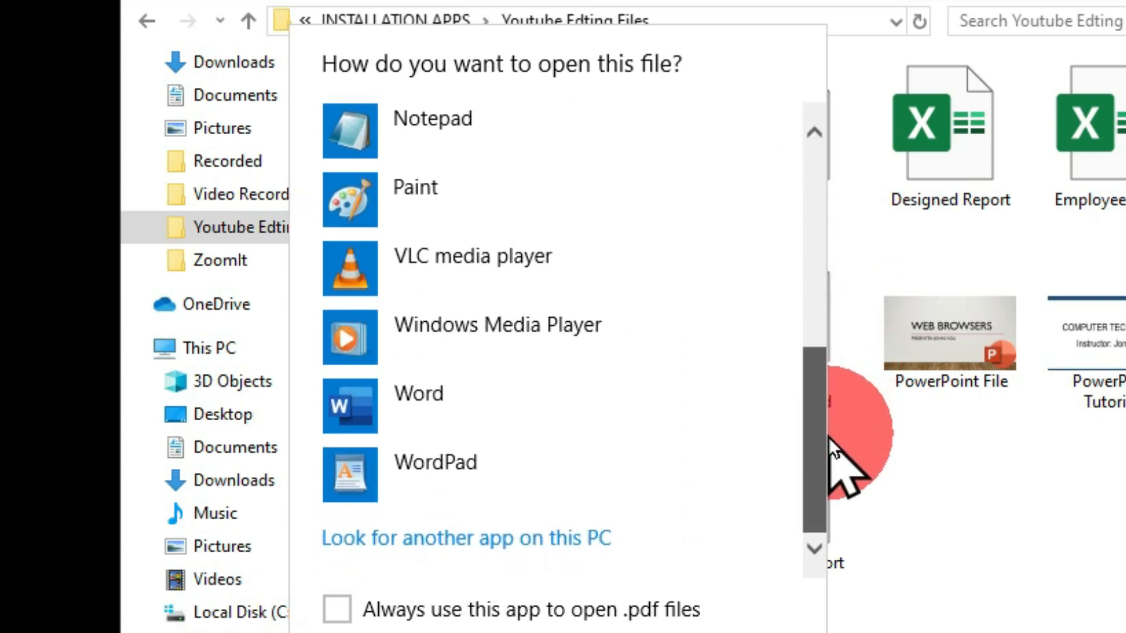
{"action": "left_click", "coordinate": [491, 409]}
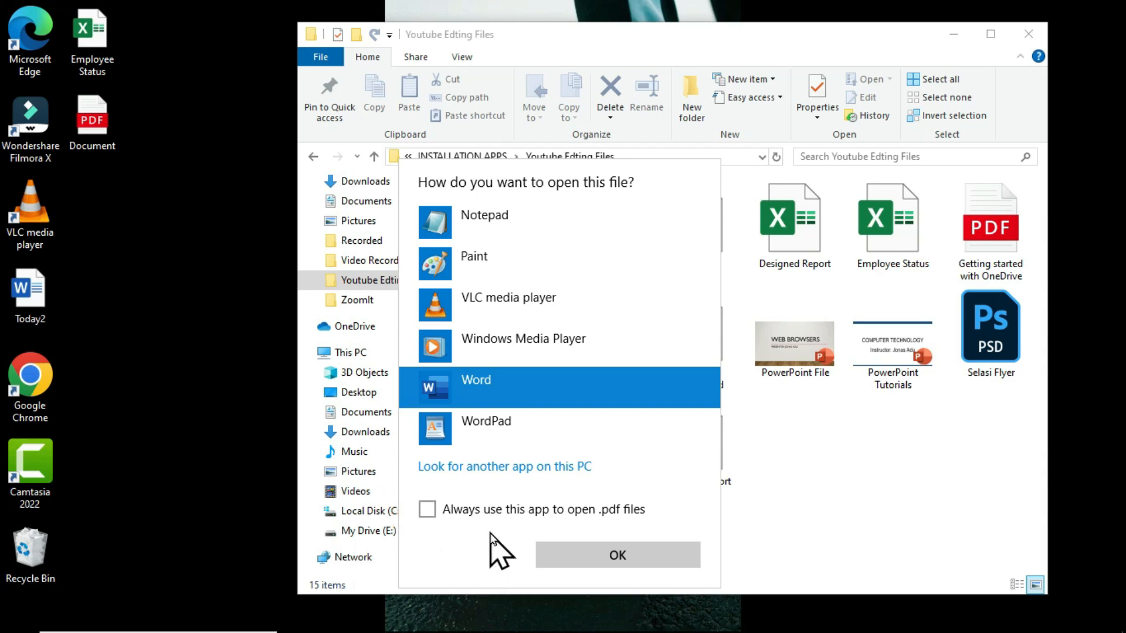
{"action": "left_click", "coordinate": [613, 558]}
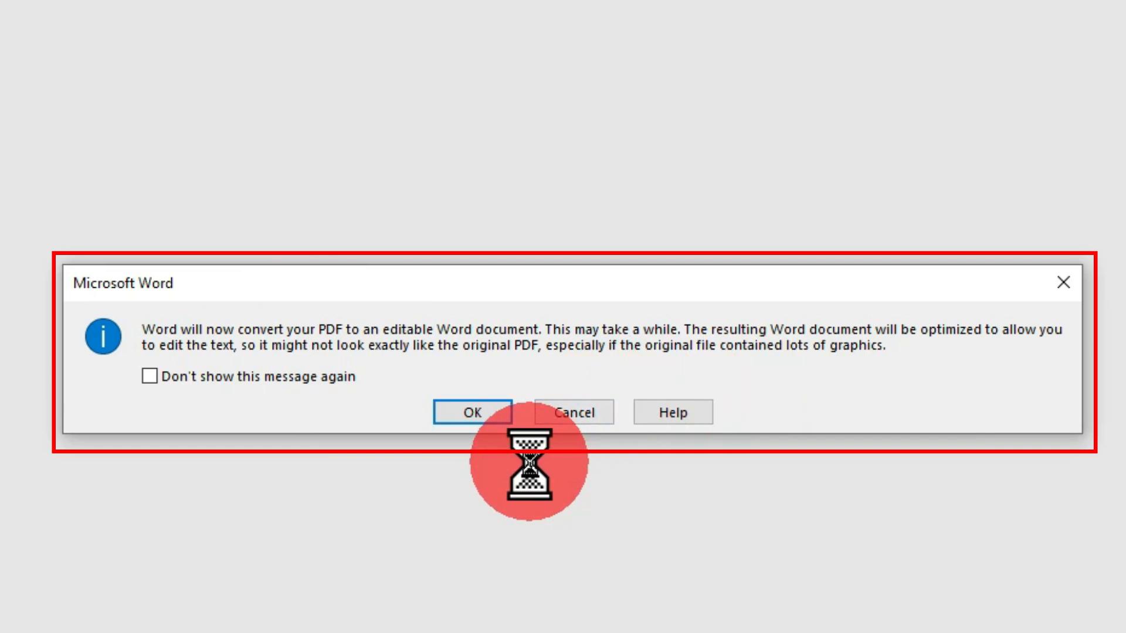
{"action": "left_click", "coordinate": [472, 413]}
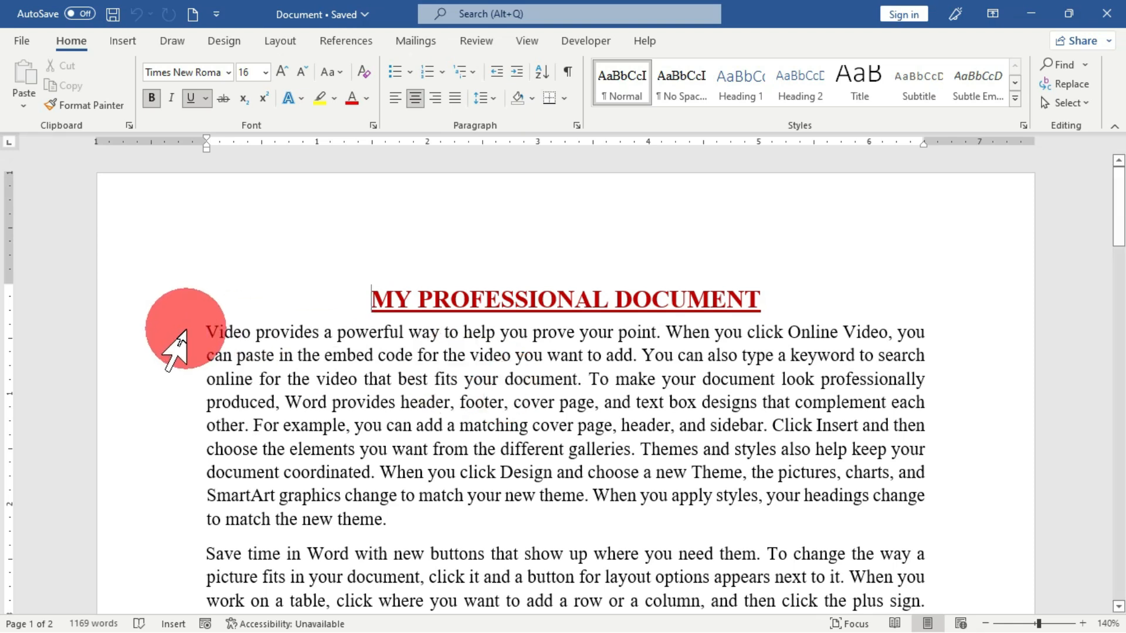
- Try deleting the first line of body text below the heading and undo the deletion
{"action": "left_click", "coordinate": [186, 331]}
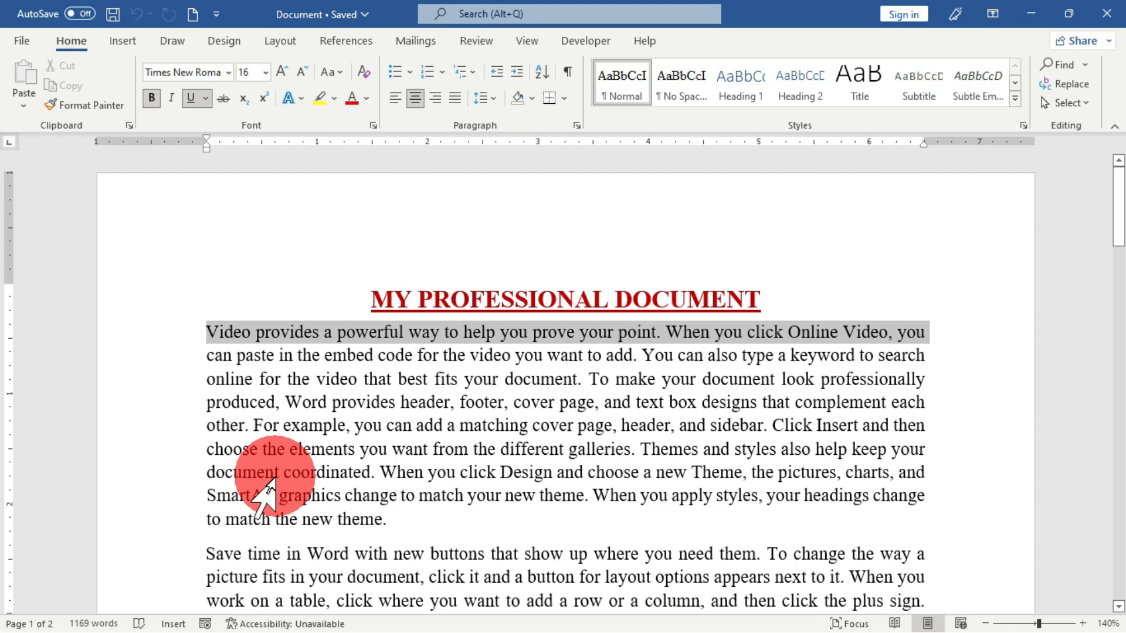
{"action": "key", "text": "Delete"}
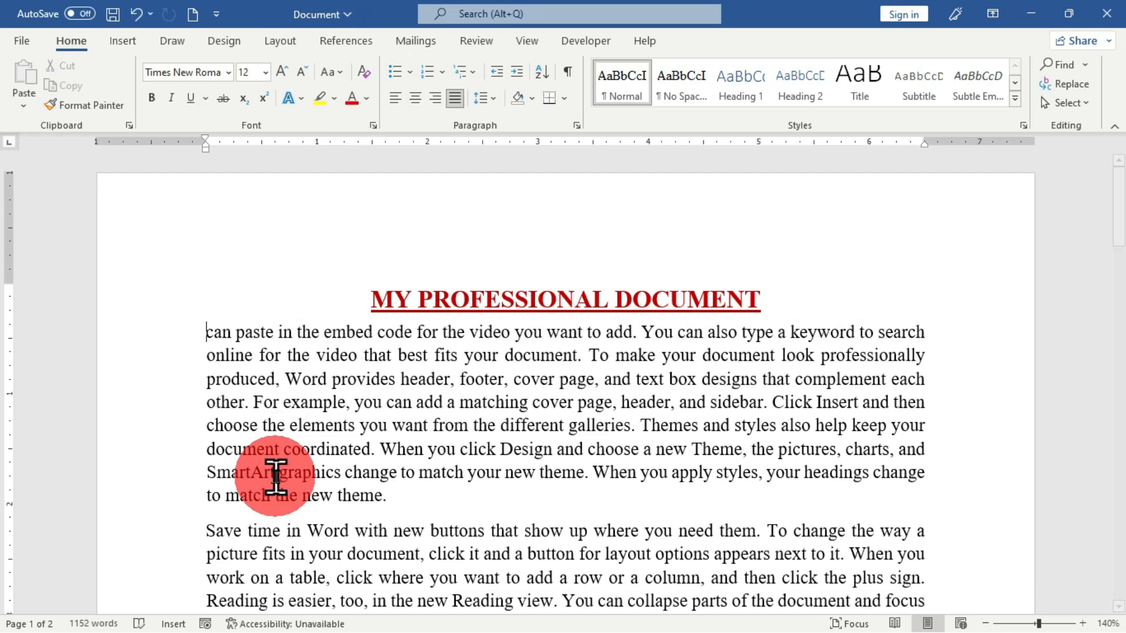
{"action": "key", "text": "ctrl+z"}
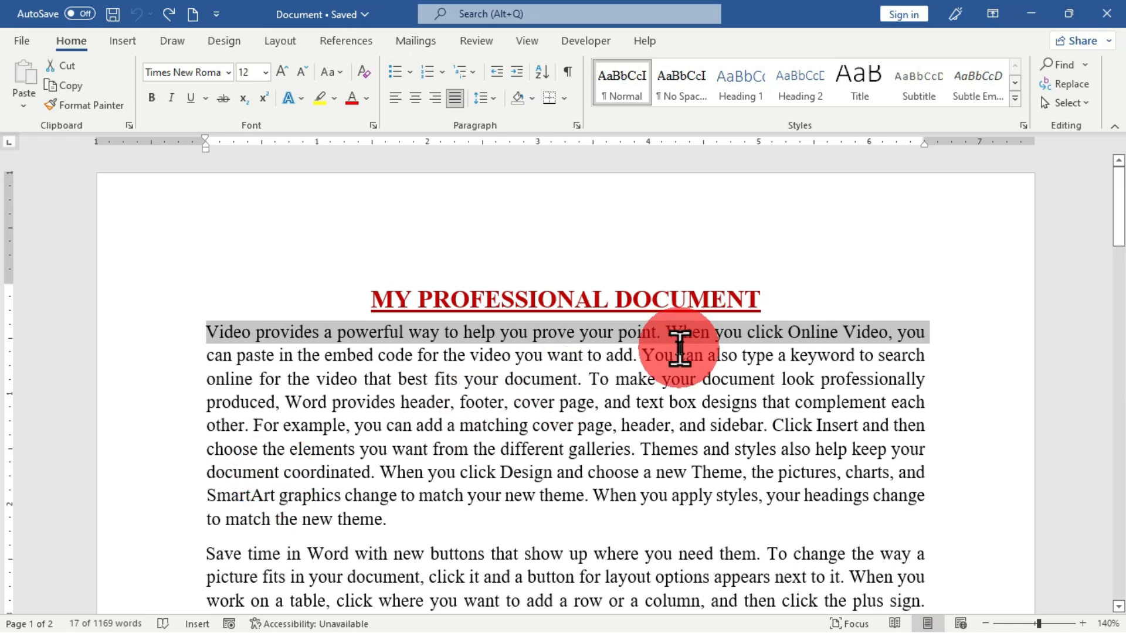
- Reduce the Word window so the desktop is reachable and insert the desktop's Document PDF into the open document
{"action": "double_click", "coordinate": [768, 20]}
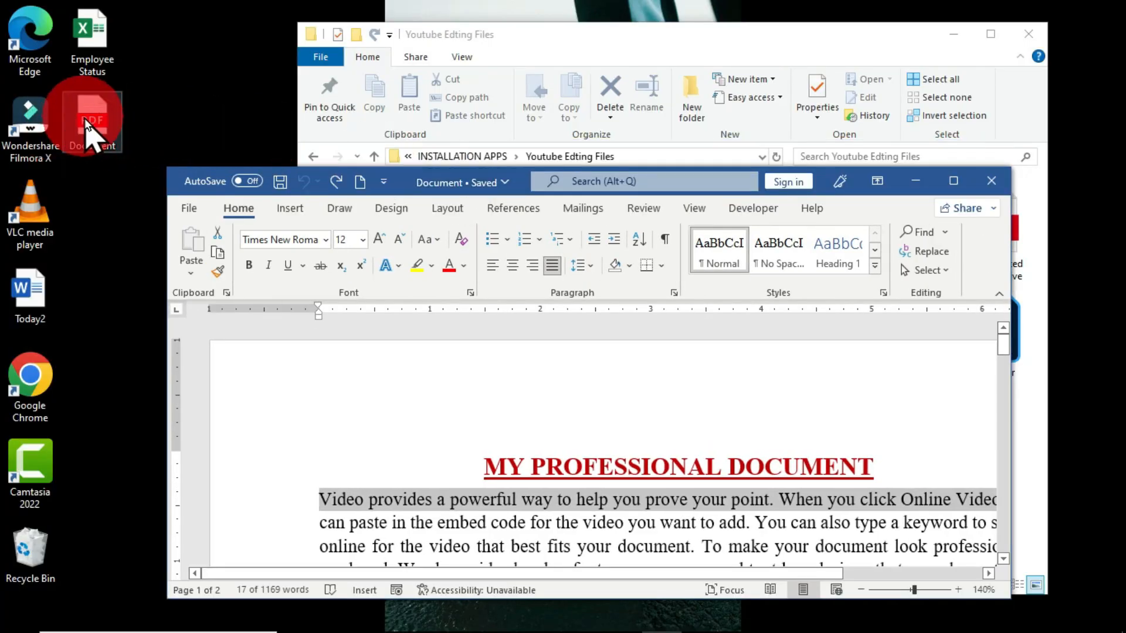
{"action": "left_click", "coordinate": [86, 121]}
{"action": "left_click", "coordinate": [85, 119]}
{"action": "left_click_drag", "start_coordinate": [85, 119], "coordinate": [317, 371]}
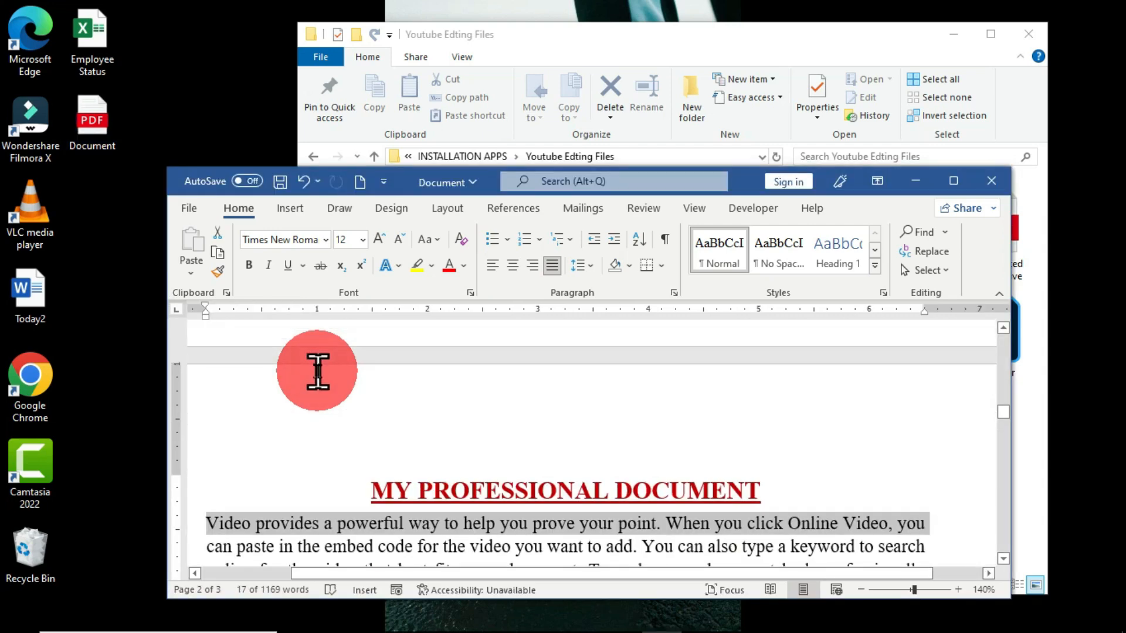
{"action": "left_click", "coordinate": [537, 433]}
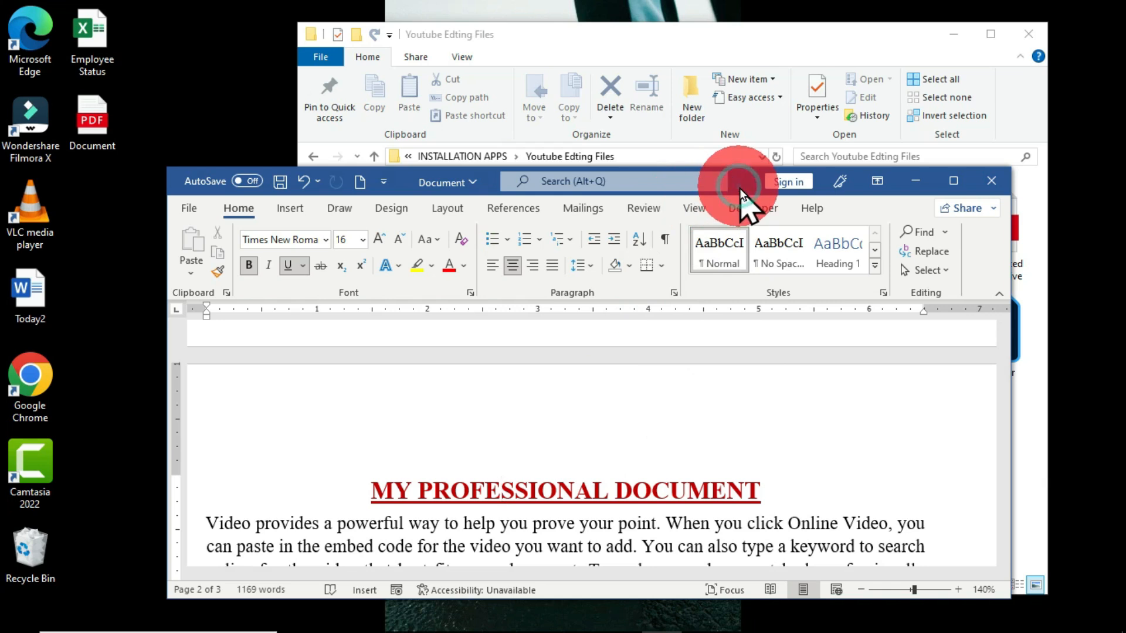
- Create a new blank Word document and insert the desktop's Document PDF into it
{"action": "key", "text": "ctrl+n"}
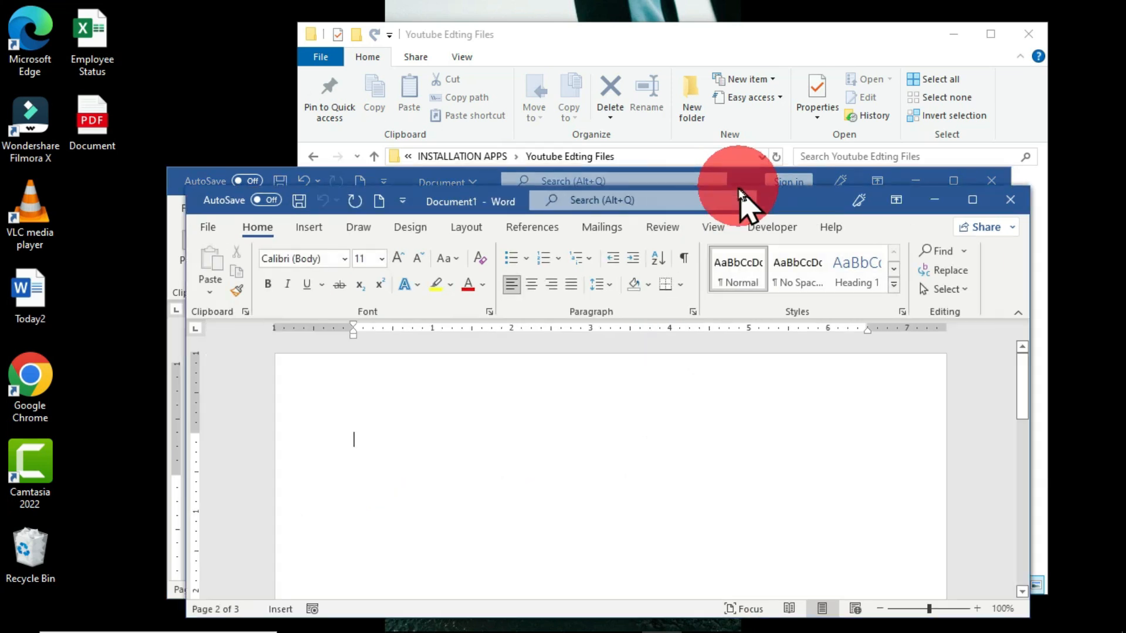
{"action": "left_click", "coordinate": [110, 139]}
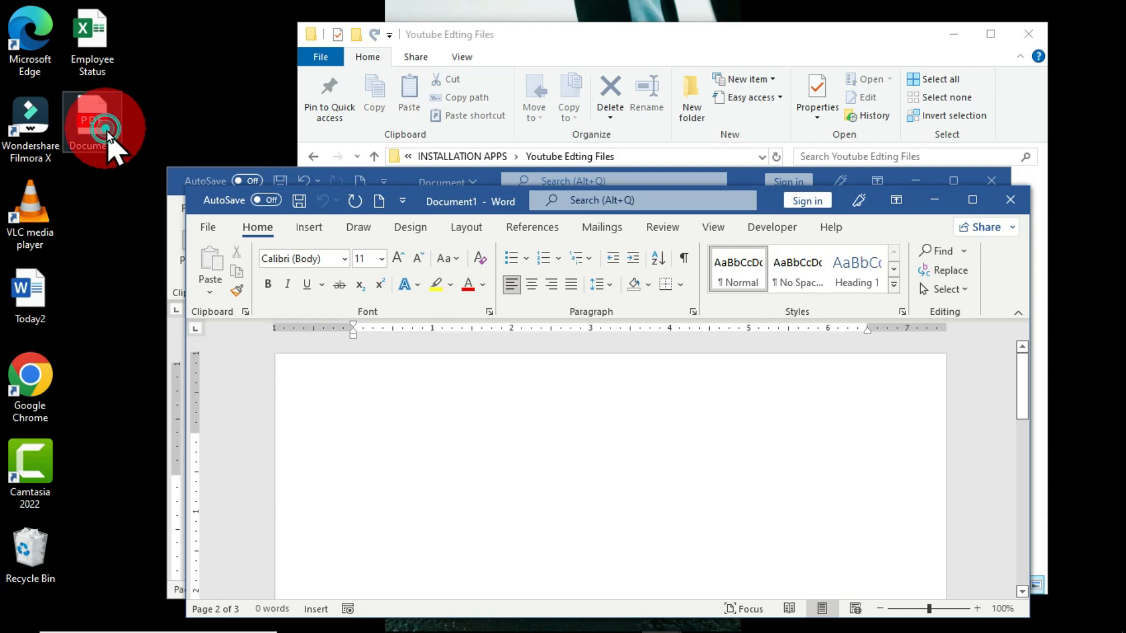
{"action": "left_click_drag", "start_coordinate": [108, 134], "coordinate": [388, 442]}
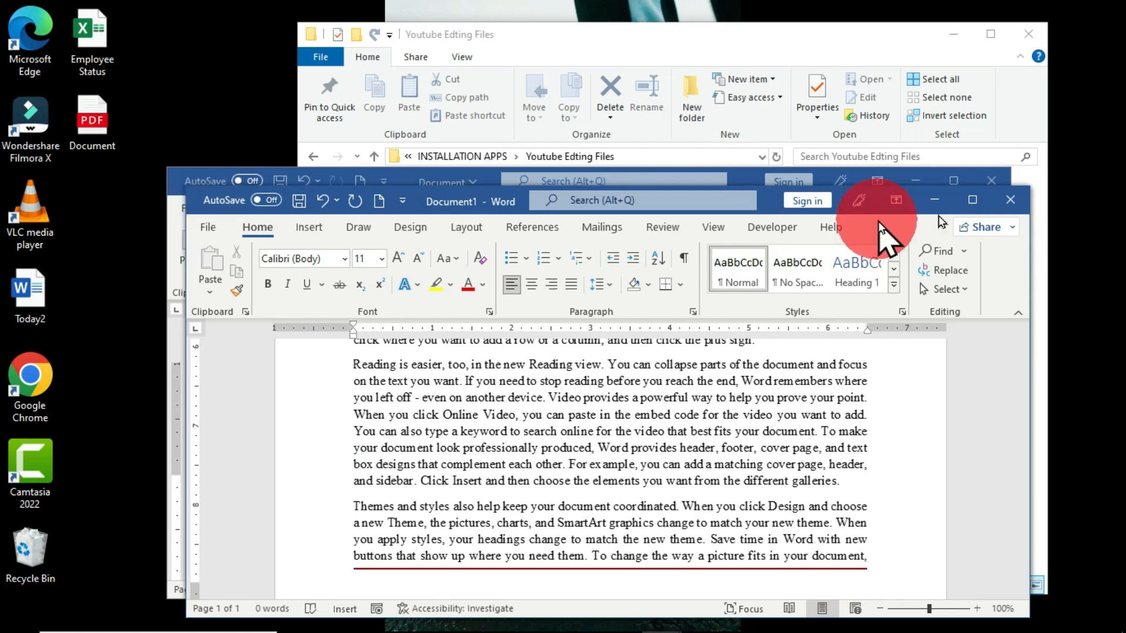
- Close the new document and the converted PDF document without saving either one's changes
{"action": "left_click", "coordinate": [1014, 203]}
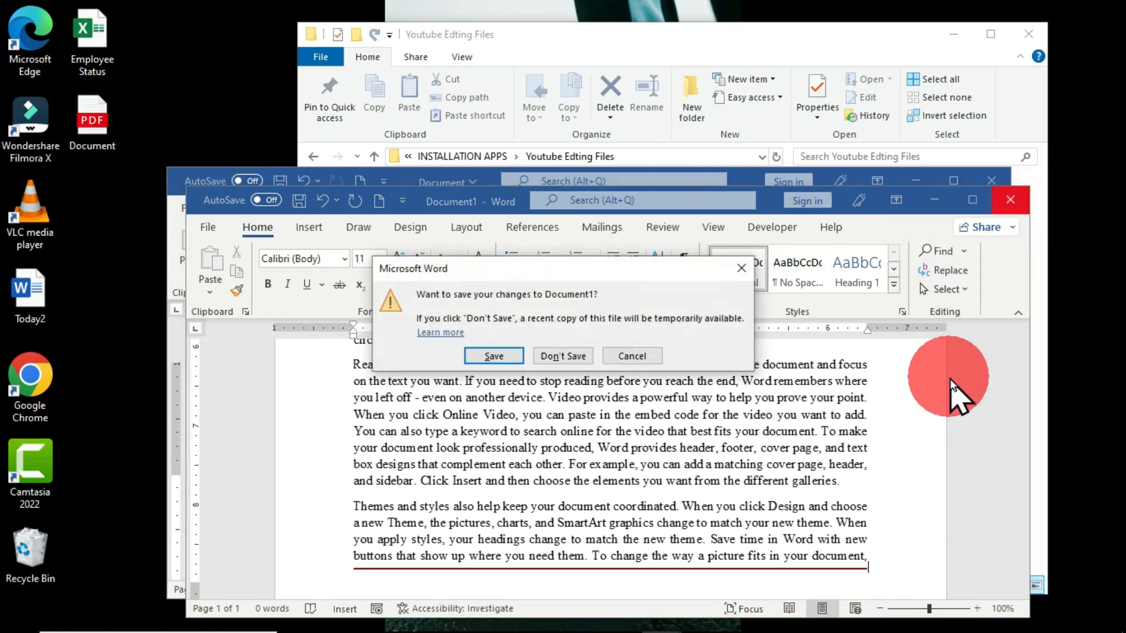
{"action": "left_click", "coordinate": [559, 360]}
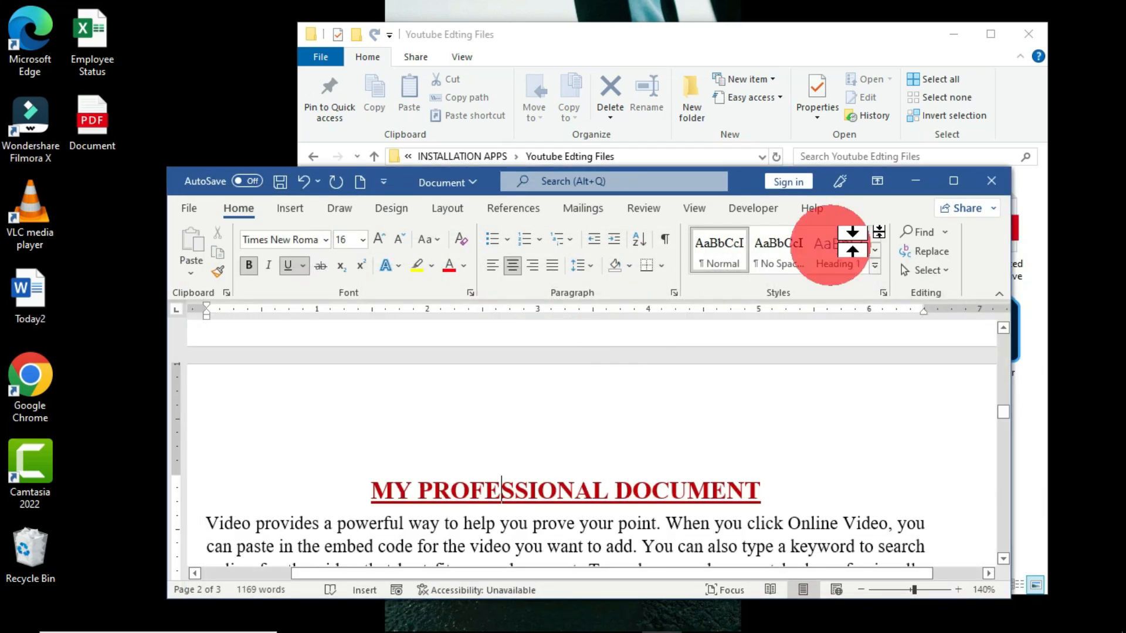
{"action": "left_click", "coordinate": [988, 183]}
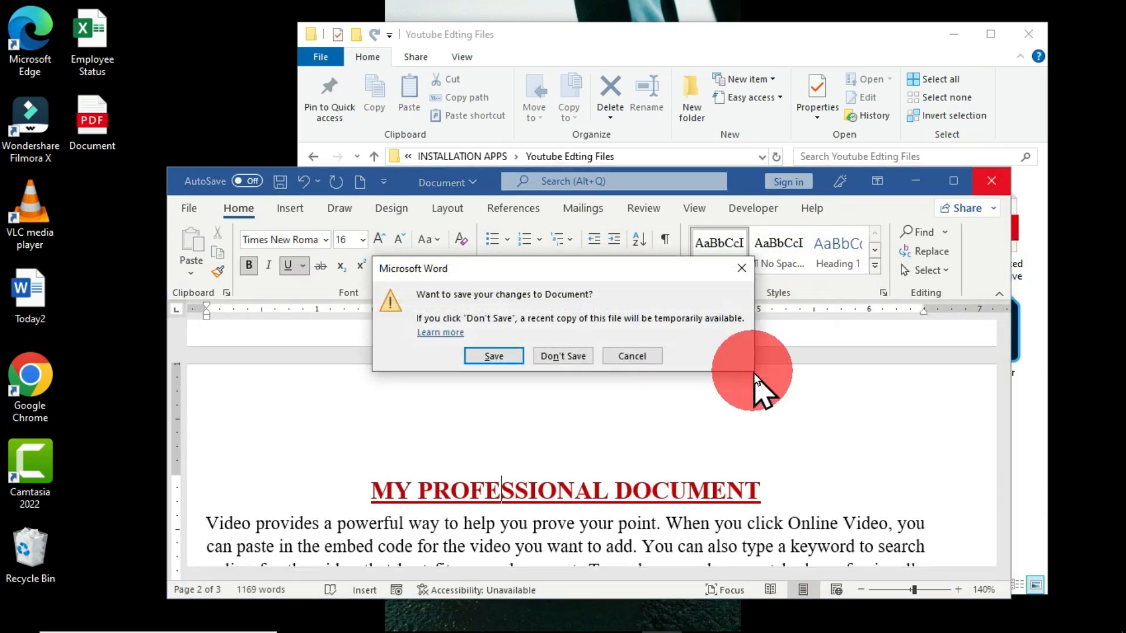
{"action": "left_click", "coordinate": [574, 356]}
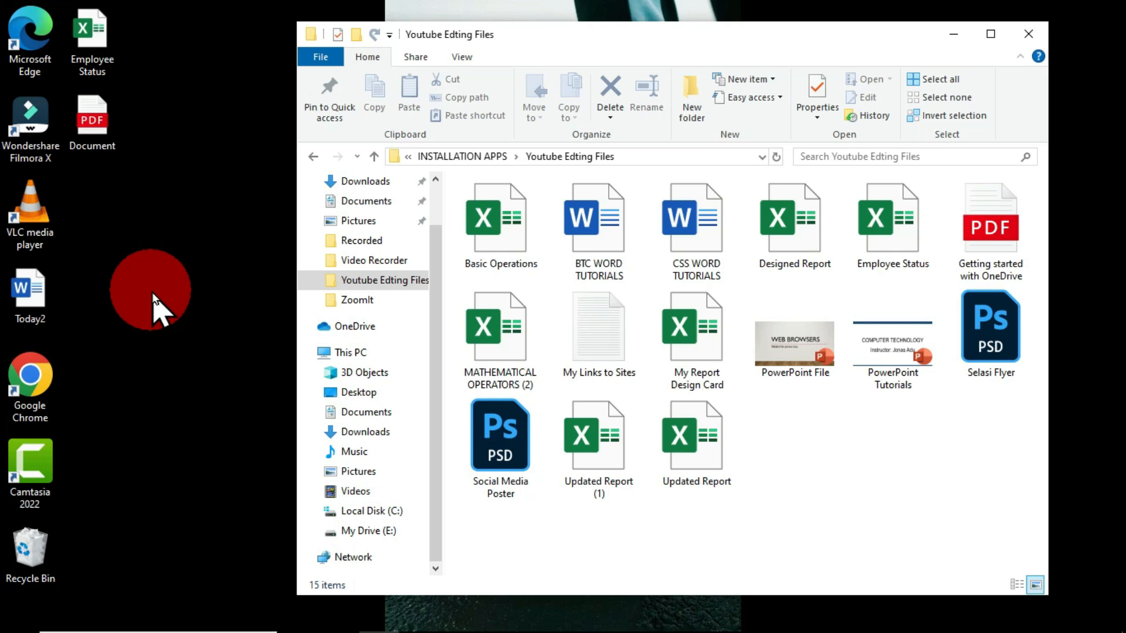
- Search Windows for "word" and launch the Word app
{"action": "key", "text": "super"}
{"action": "type", "text": "word"}
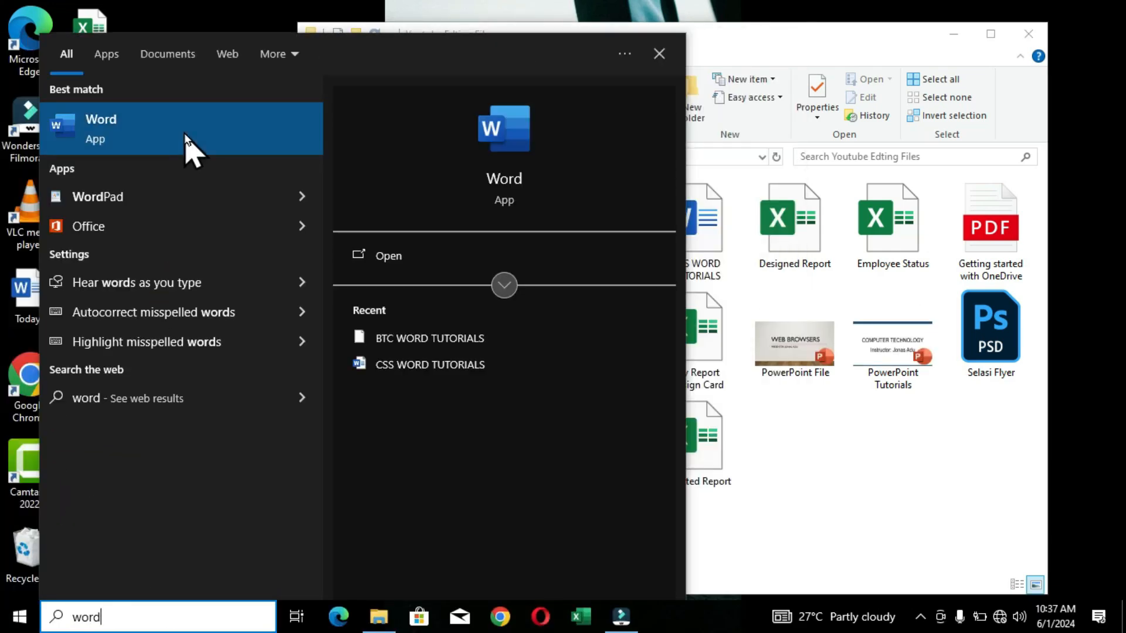
{"action": "left_click", "coordinate": [391, 255]}
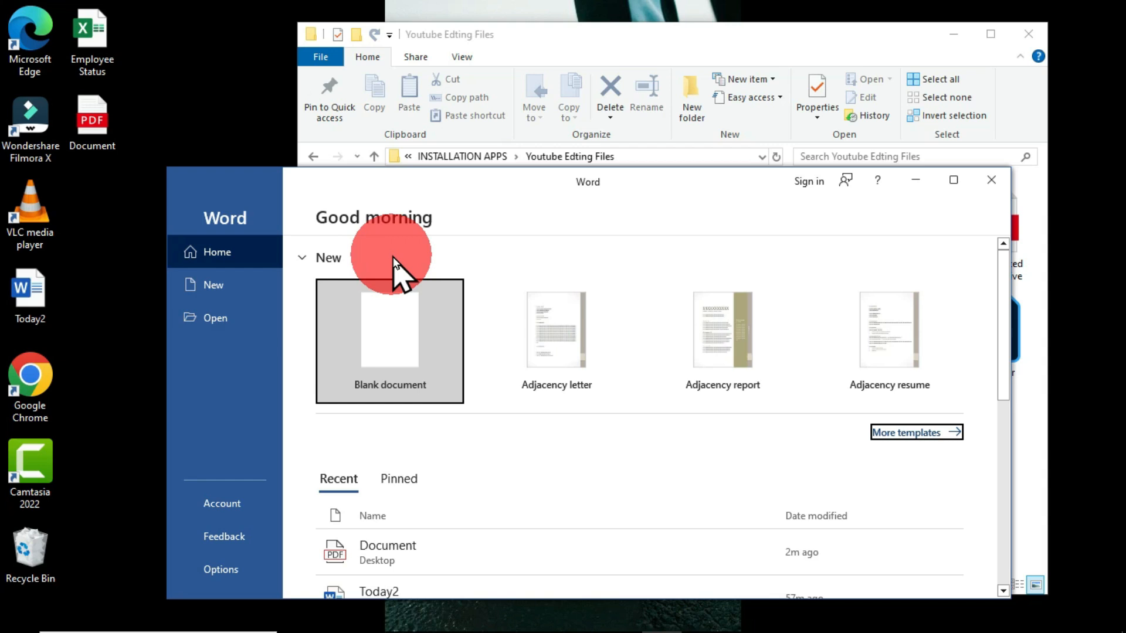
- Drop the desktop's Document PDF onto Word's start screen, accept its conversion to an editable document, and maximize the window
{"action": "left_click", "coordinate": [90, 119]}
{"action": "double_click", "coordinate": [90, 119]}
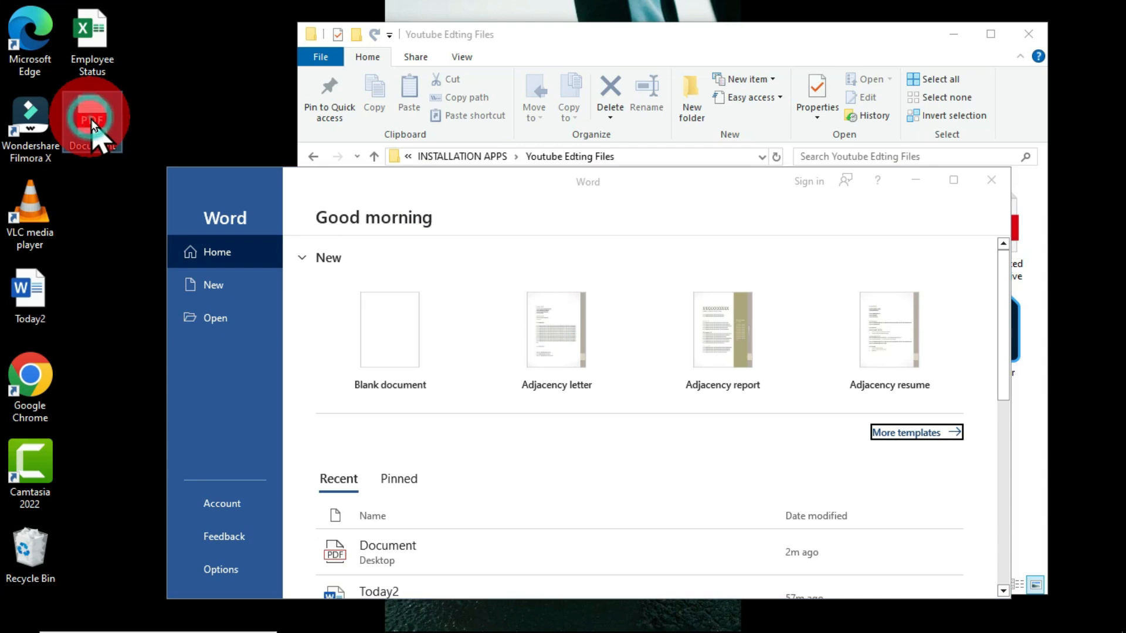
{"action": "left_click_drag", "start_coordinate": [92, 120], "coordinate": [448, 356]}
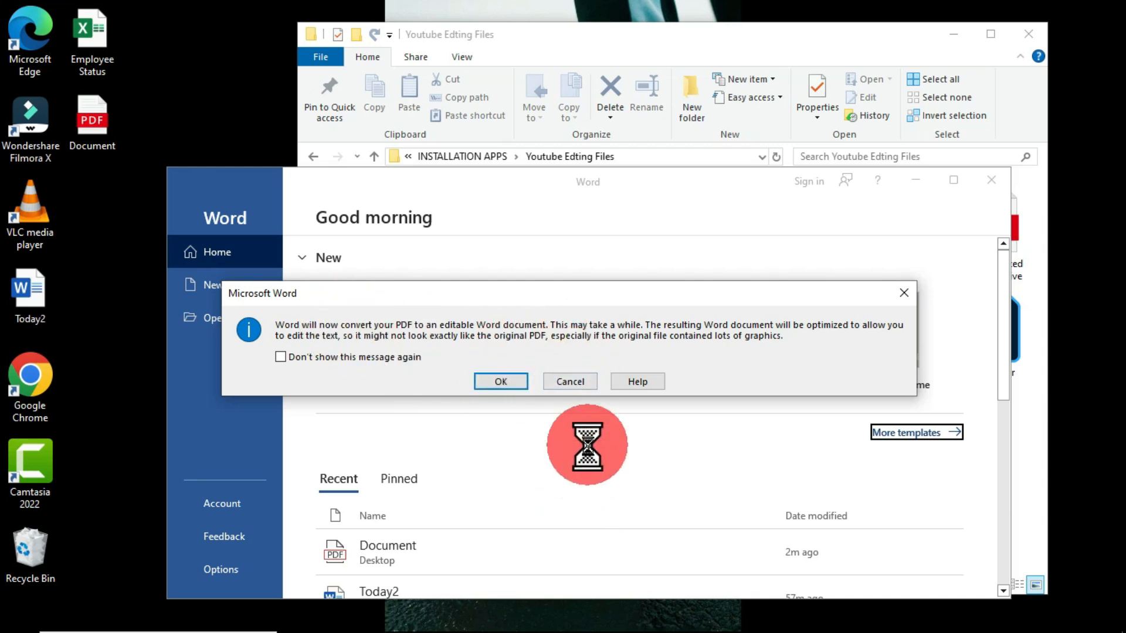
{"action": "left_click", "coordinate": [508, 383]}
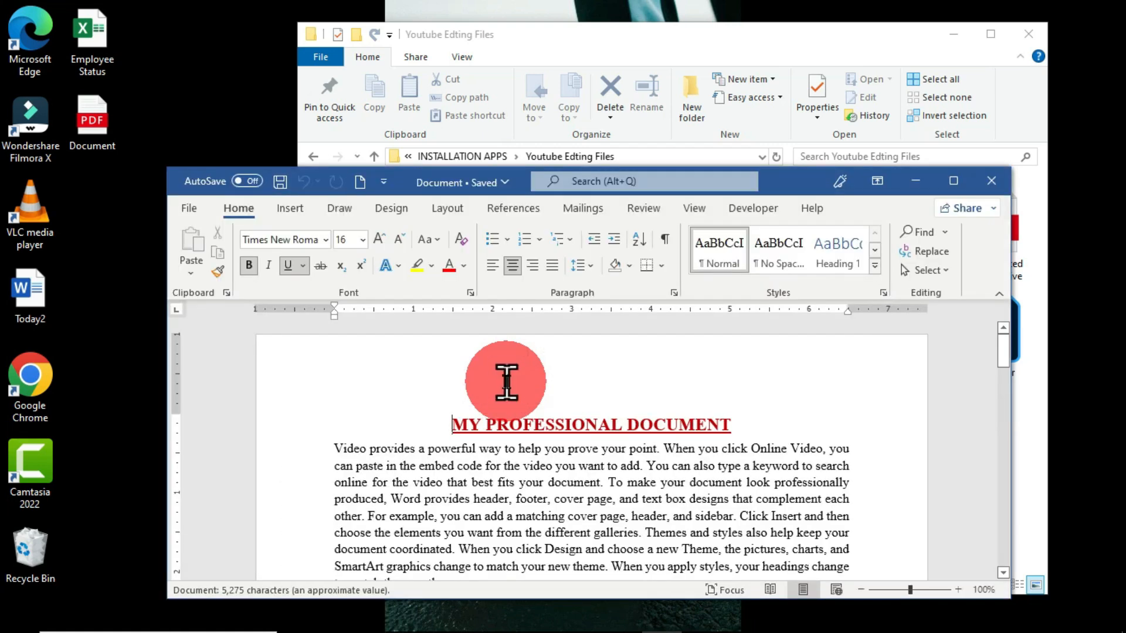
{"action": "left_click", "coordinate": [952, 182]}
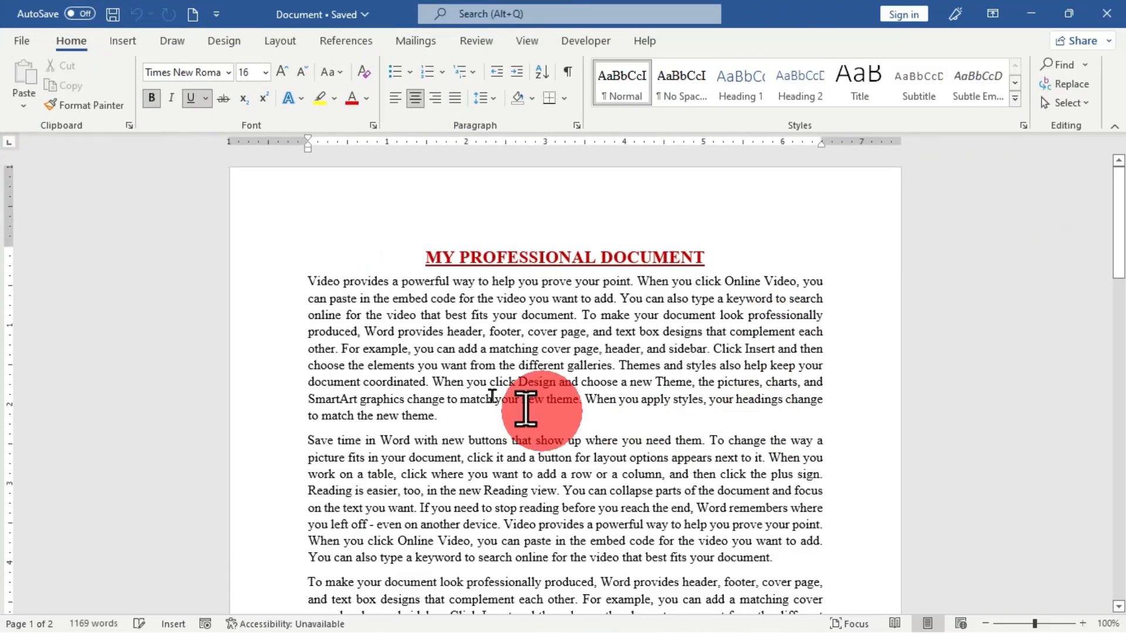
- Apply a red font color to the first body paragraph, then return its text to black
{"action": "left_click", "coordinate": [493, 365]}
{"action": "triple_click", "coordinate": [493, 365]}
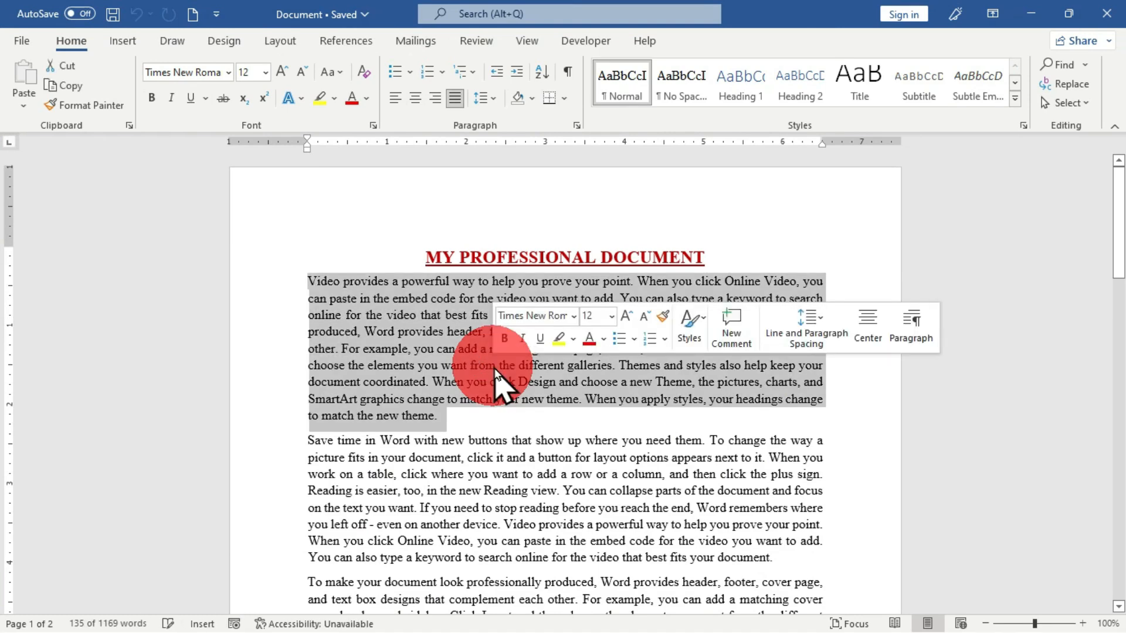
{"action": "left_click", "coordinate": [354, 105]}
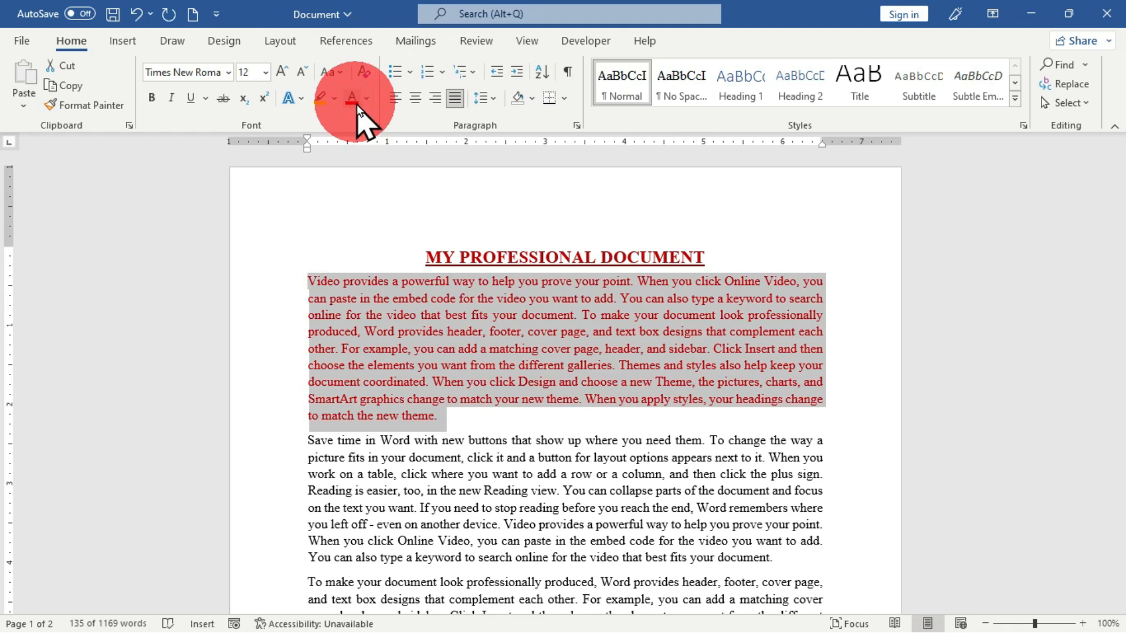
{"action": "left_click", "coordinate": [363, 103]}
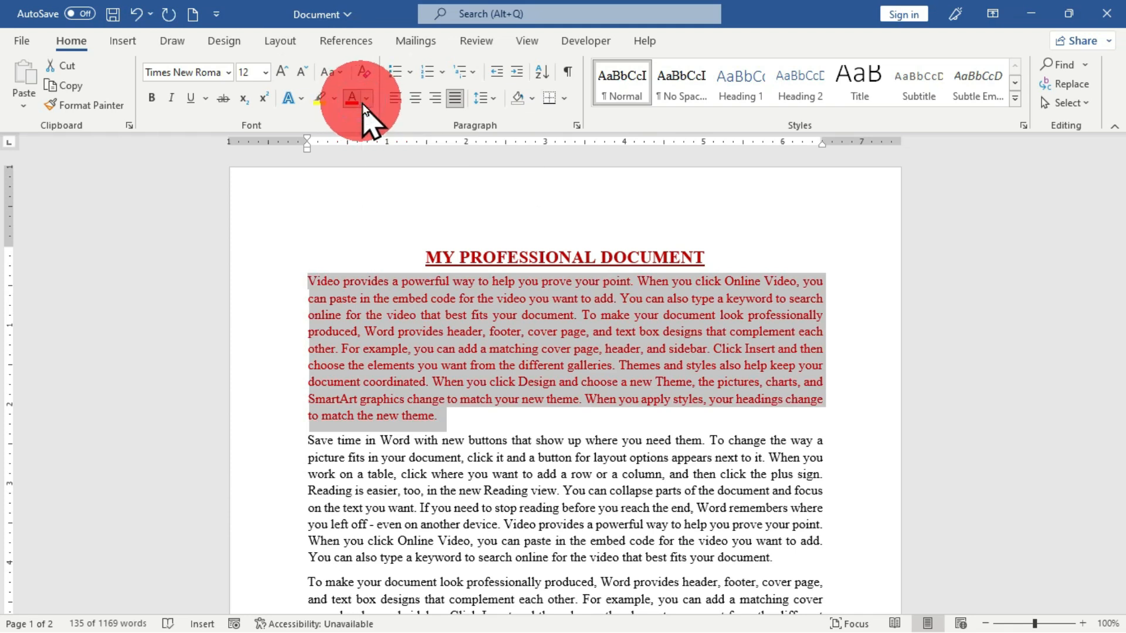
{"action": "left_click", "coordinate": [362, 126]}
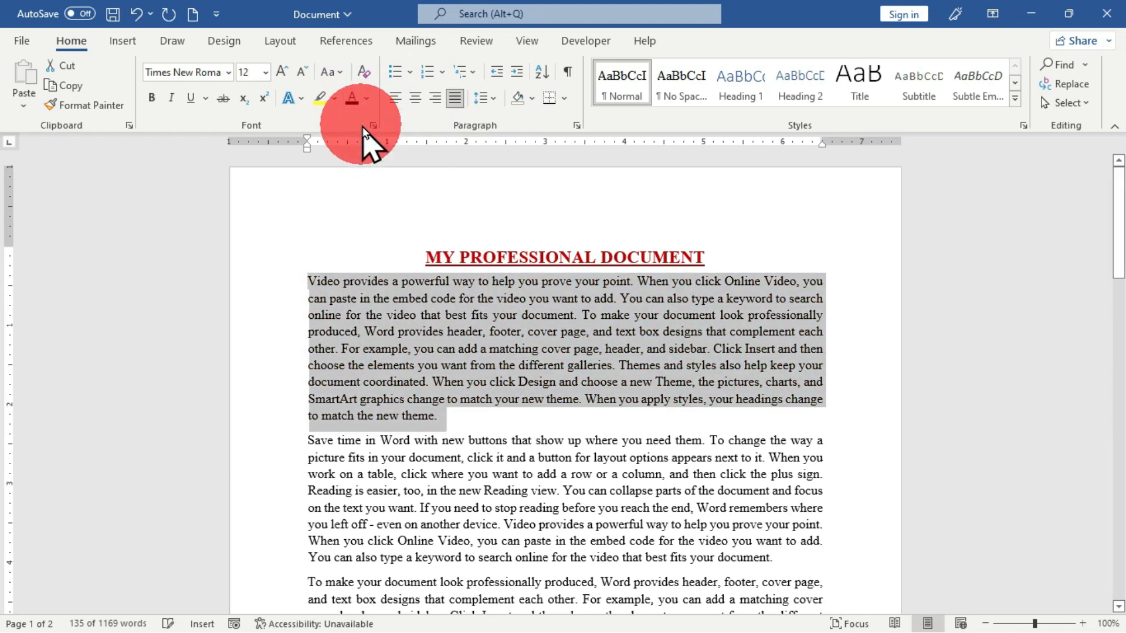
{"action": "left_click", "coordinate": [501, 371]}
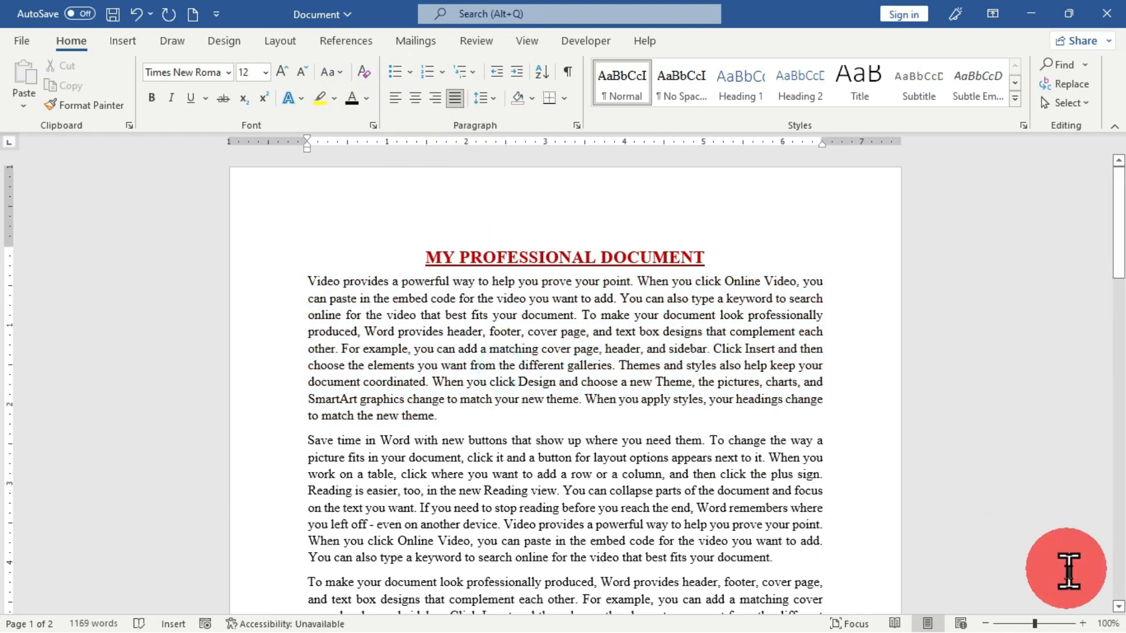
- Zoom the converted document in to 140%
{"action": "left_click", "coordinate": [1083, 624]}
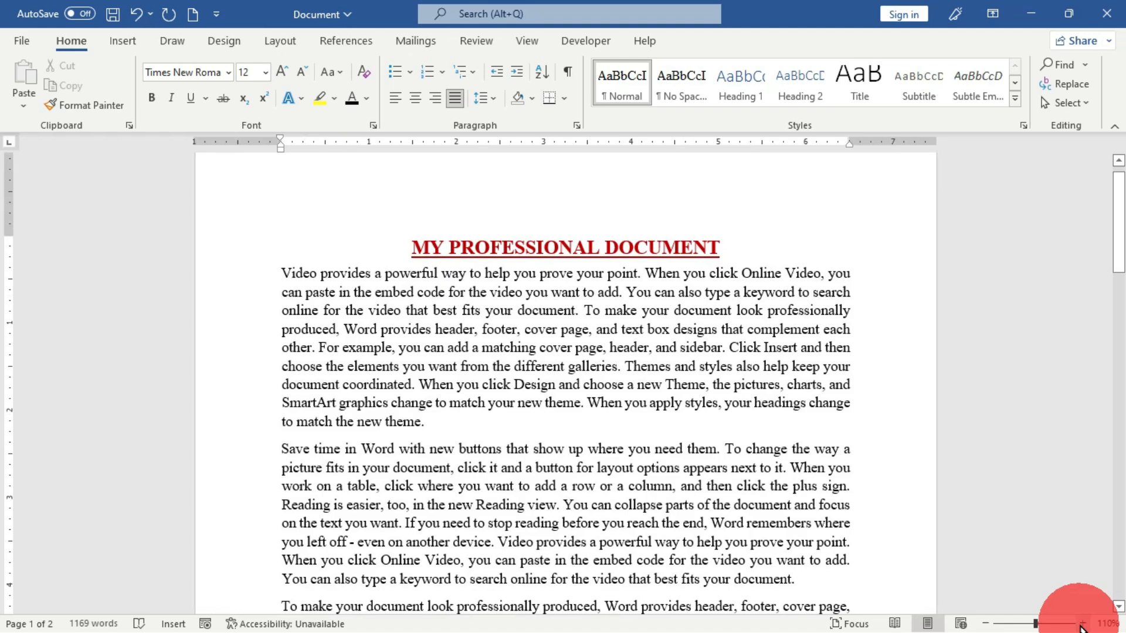
{"action": "left_click", "coordinate": [1083, 623]}
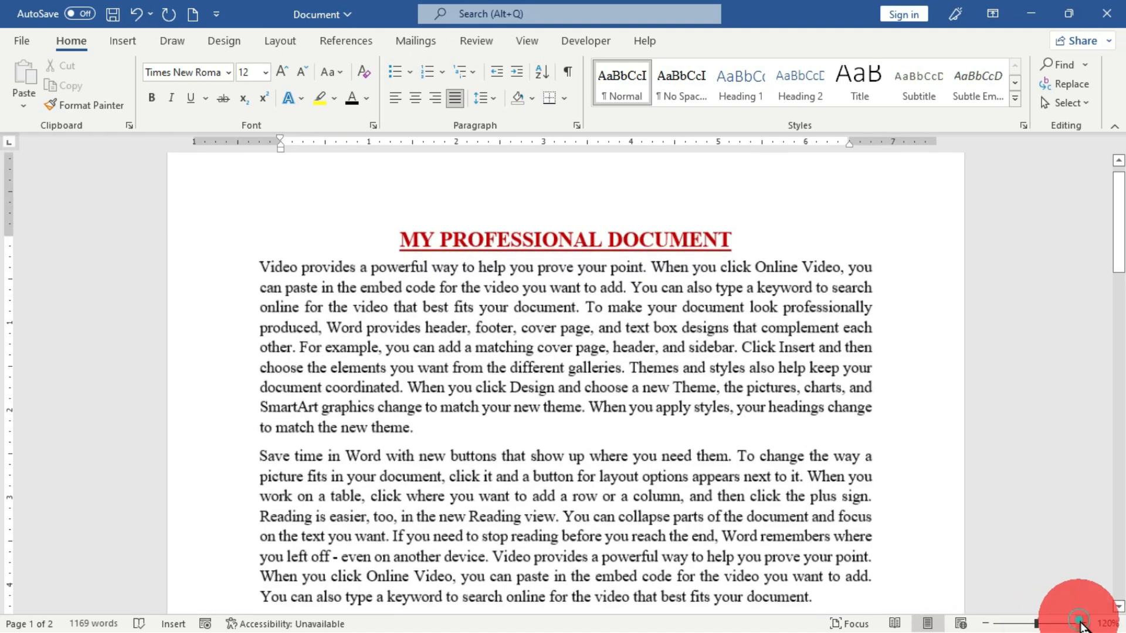
{"action": "left_click", "coordinate": [1083, 624]}
{"action": "left_click", "coordinate": [1083, 624]}
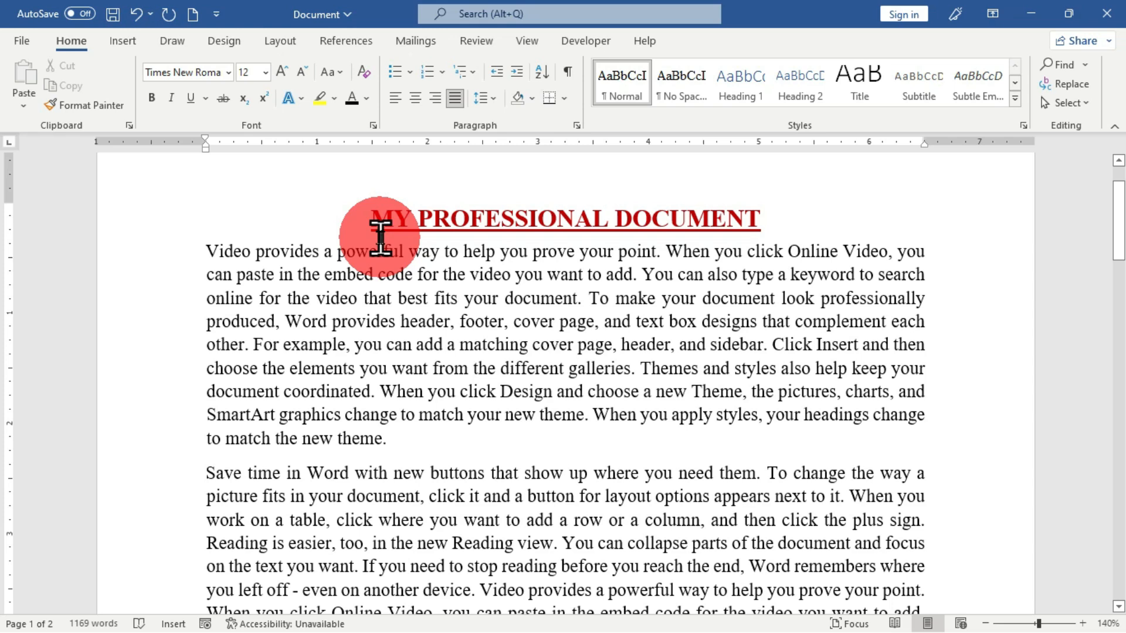
- Jump from the title line to the end of the document and back to its beginning, twice
{"action": "left_click", "coordinate": [380, 237]}
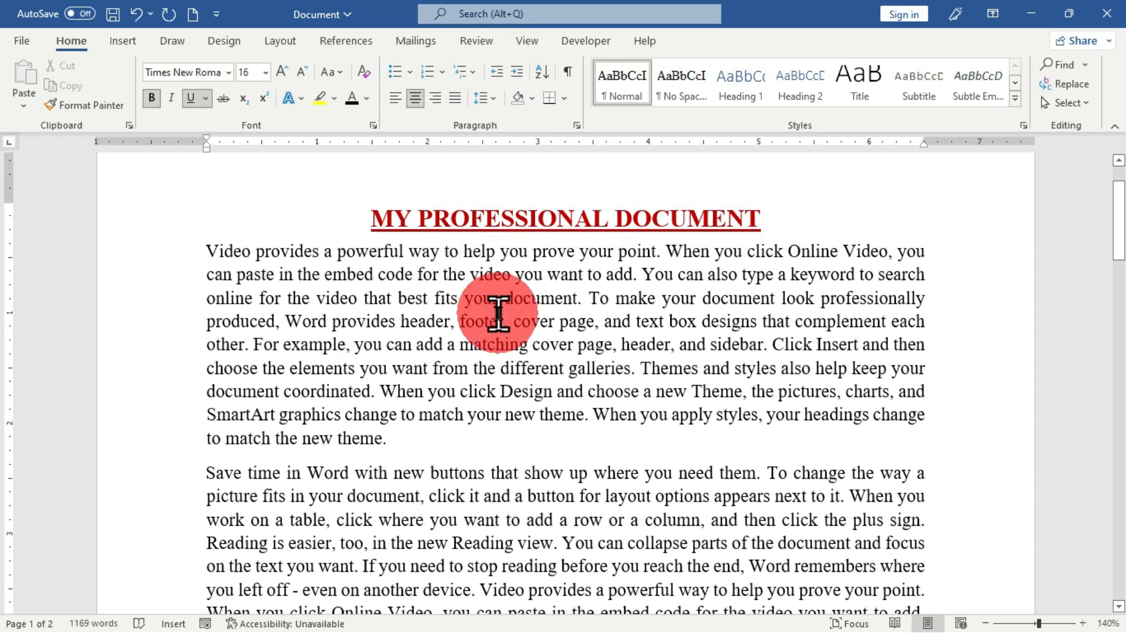
{"action": "key", "text": "ctrl+End"}
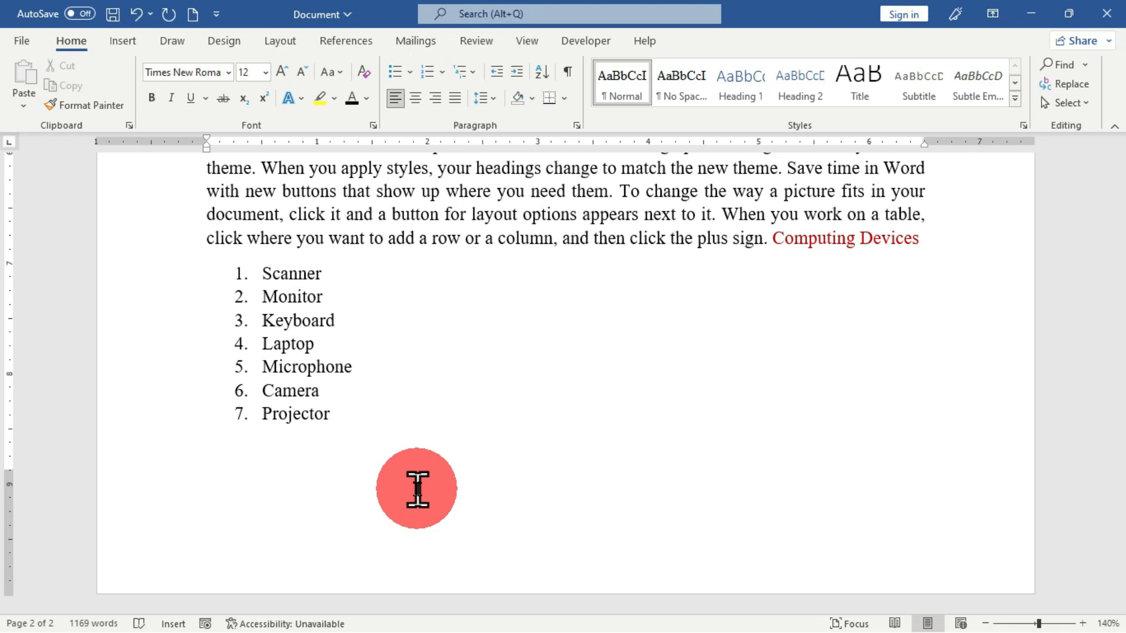
{"action": "key", "text": "ctrl+Home"}
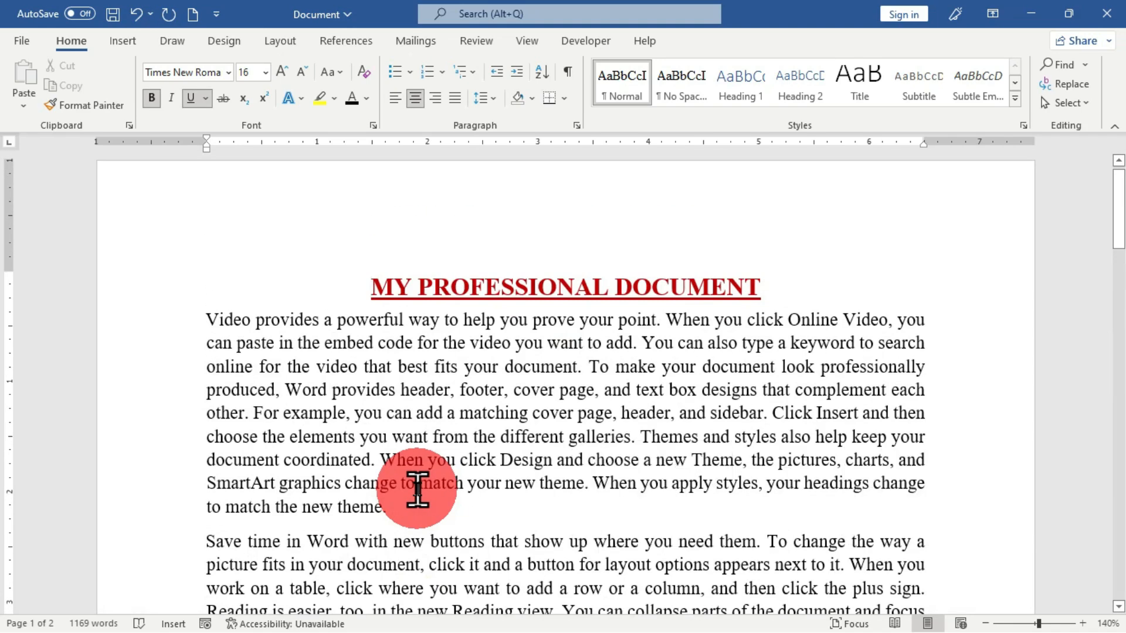
{"action": "key", "text": "ctrl+End"}
{"action": "key", "text": "ctrl+Home"}
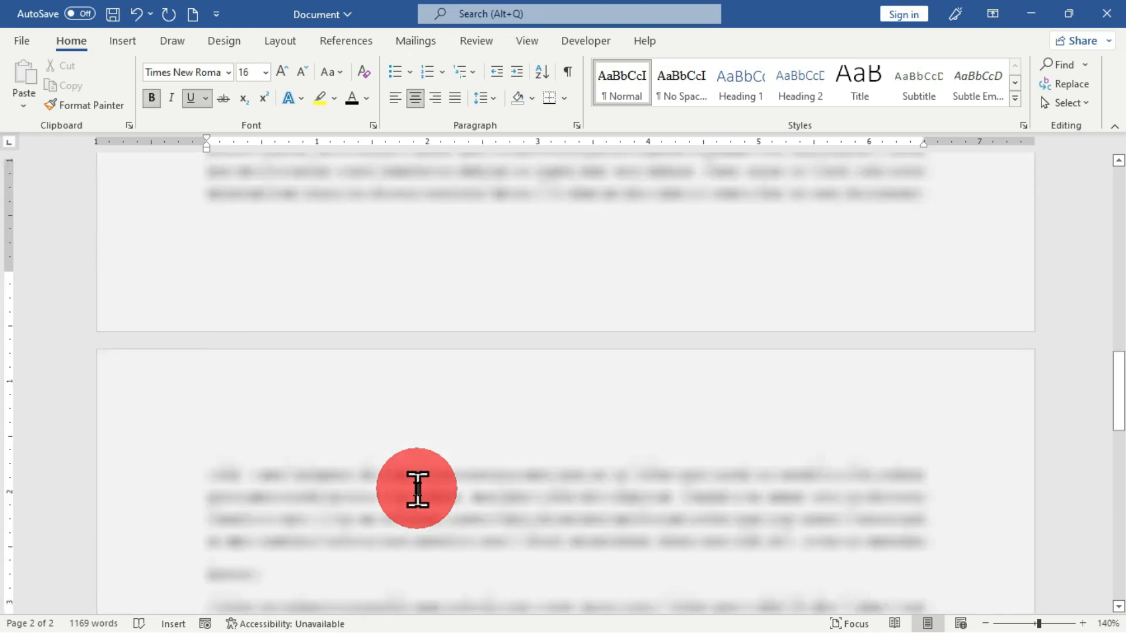
- Put the red text "Computing Devices" on its own line above the numbered list at the document's end
{"action": "key", "text": "ctrl+End"}
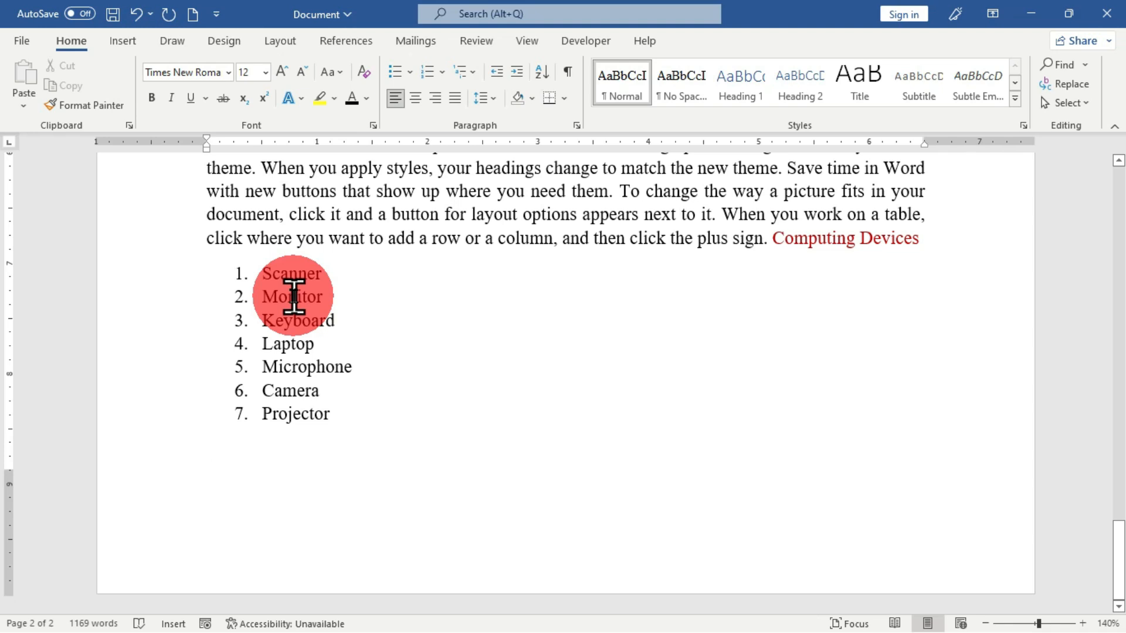
{"action": "left_click", "coordinate": [774, 239]}
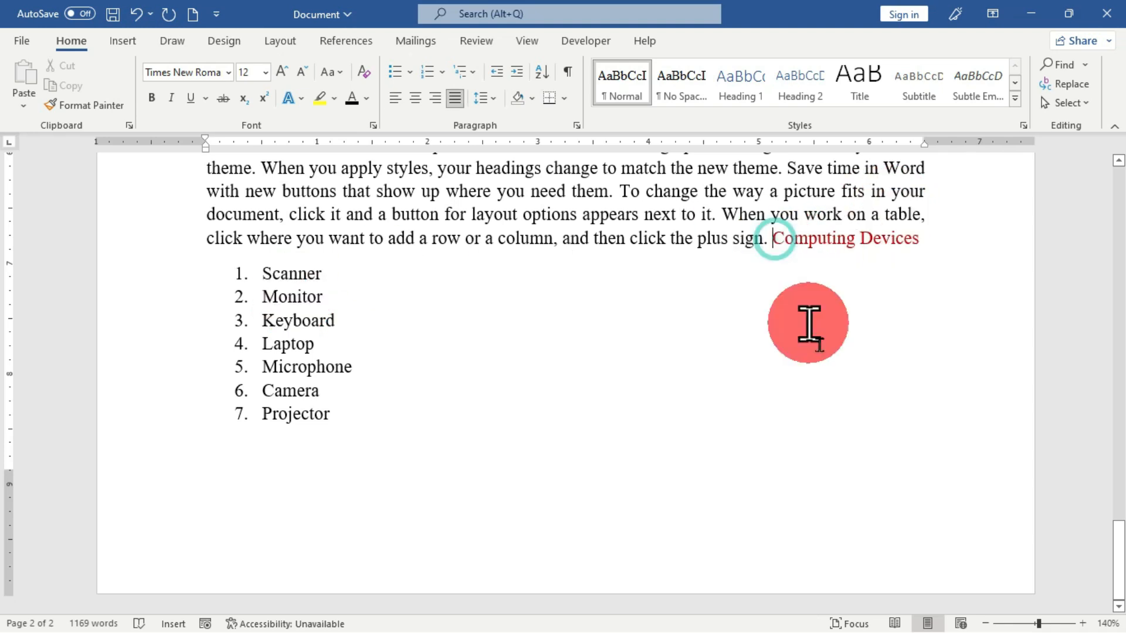
{"action": "key", "text": "Return"}
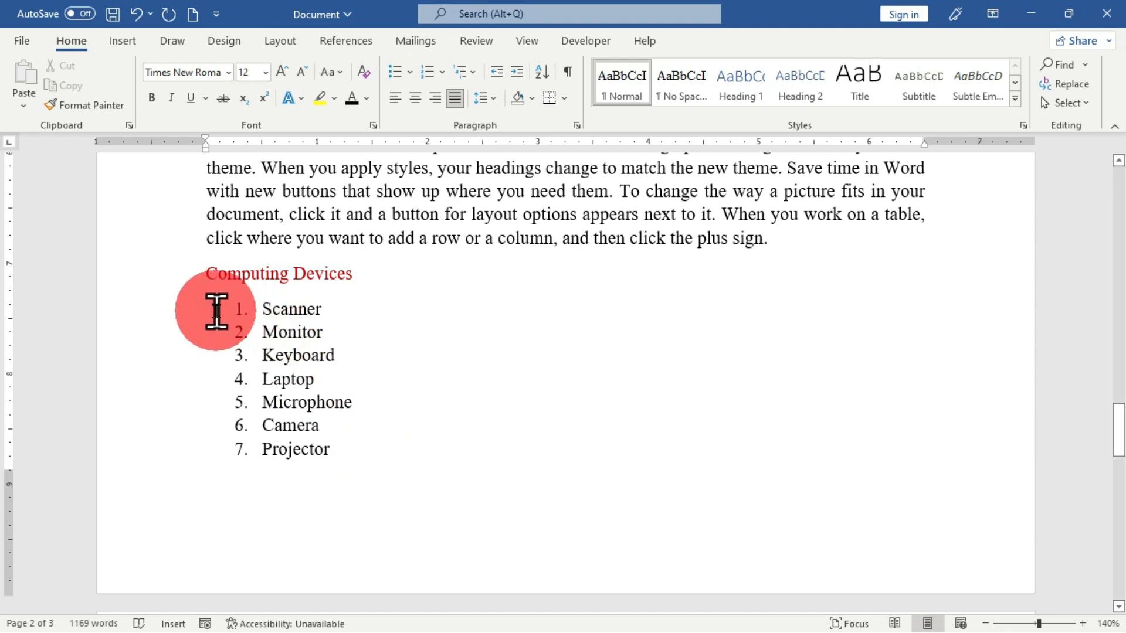
- Sort the numbered device list by paragraphs as text in ascending order, then undo the sort
{"action": "left_click", "coordinate": [191, 315]}
{"action": "mouse_move", "coordinate": [191, 315]}
{"action": "left_mouse_down"}
{"action": "mouse_move", "coordinate": [191, 402]}
{"action": "mouse_move", "coordinate": [209, 449]}
{"action": "left_mouse_up"}
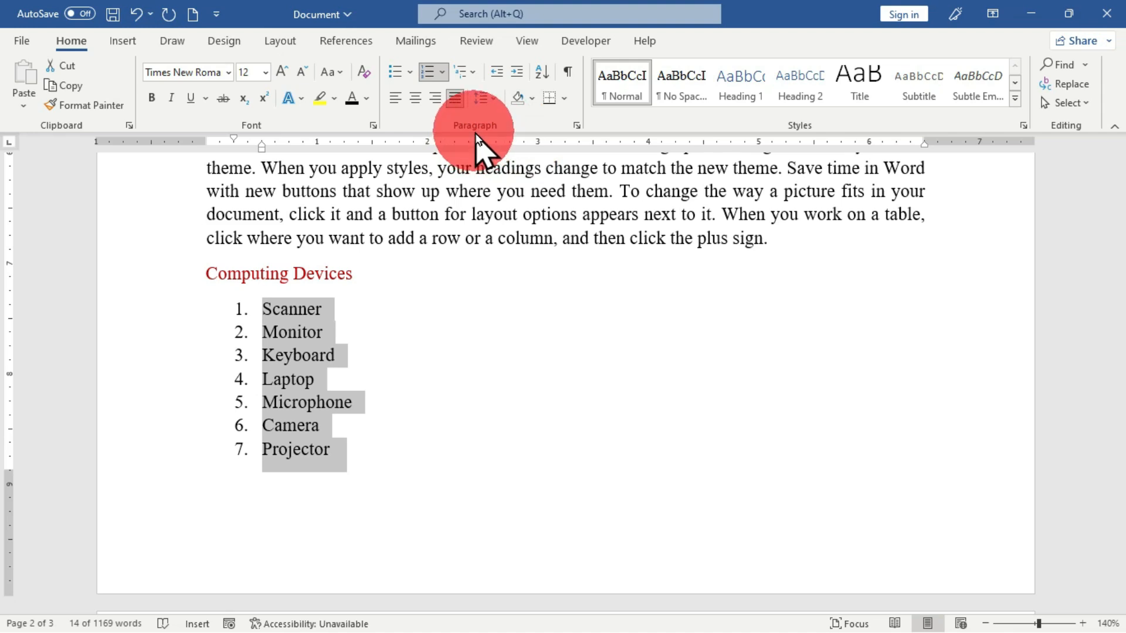
{"action": "left_click", "coordinate": [543, 74]}
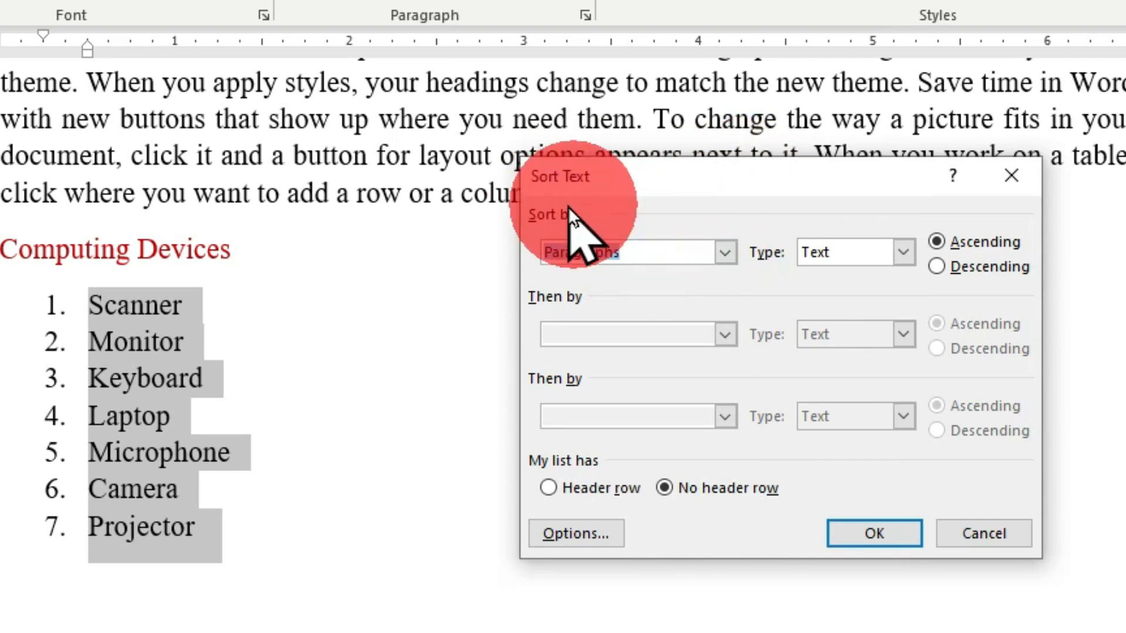
{"action": "left_click", "coordinate": [724, 254]}
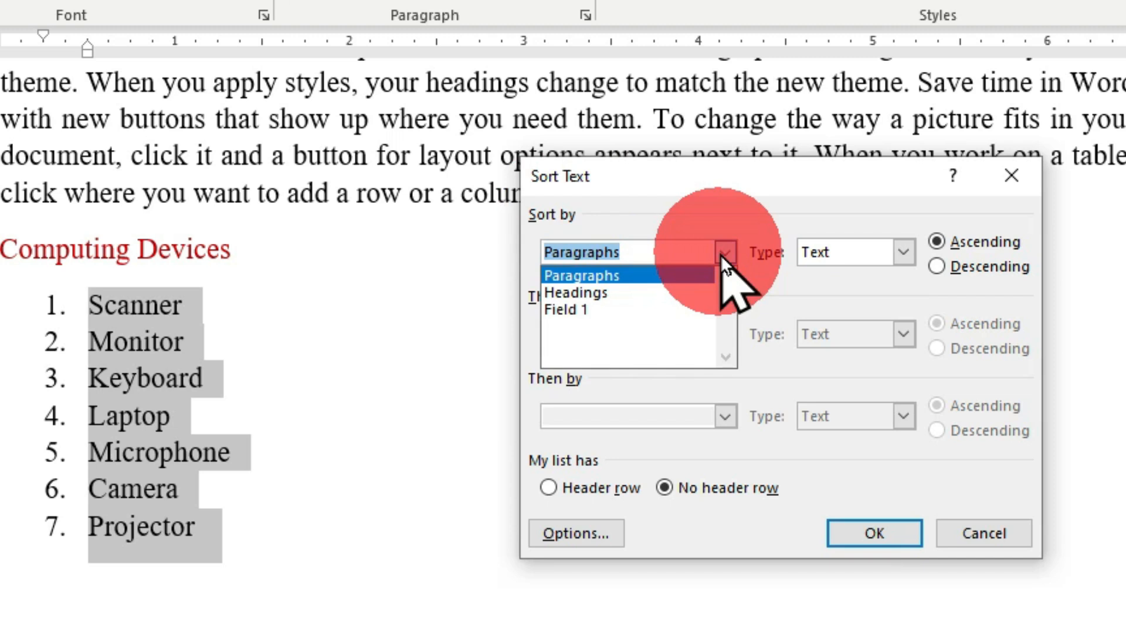
{"action": "left_click", "coordinate": [671, 272]}
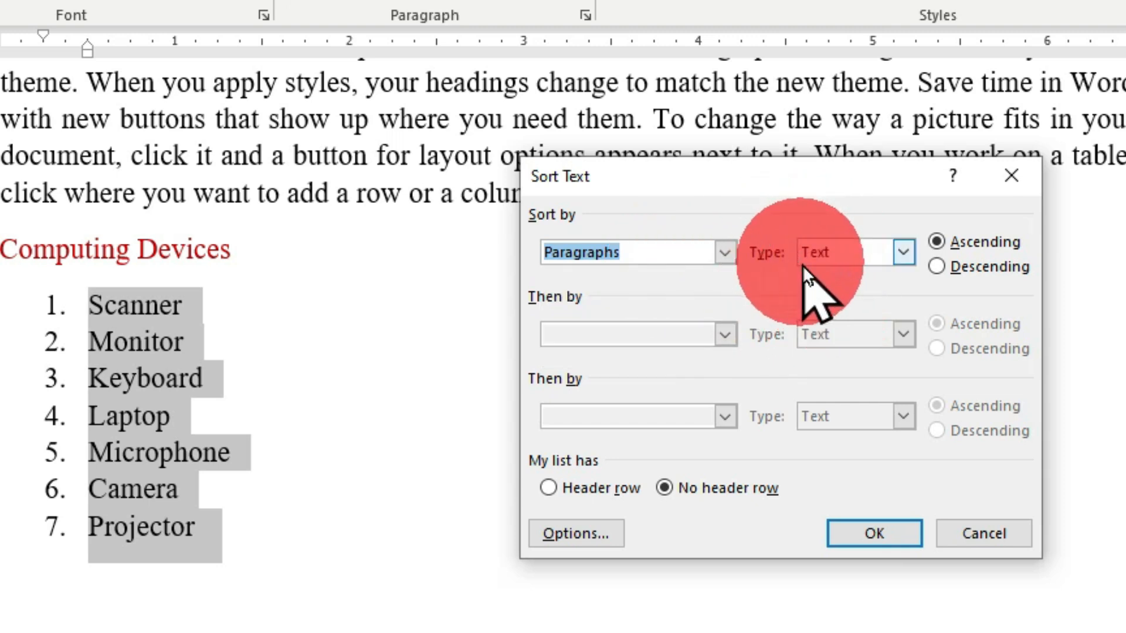
{"action": "left_click", "coordinate": [903, 252]}
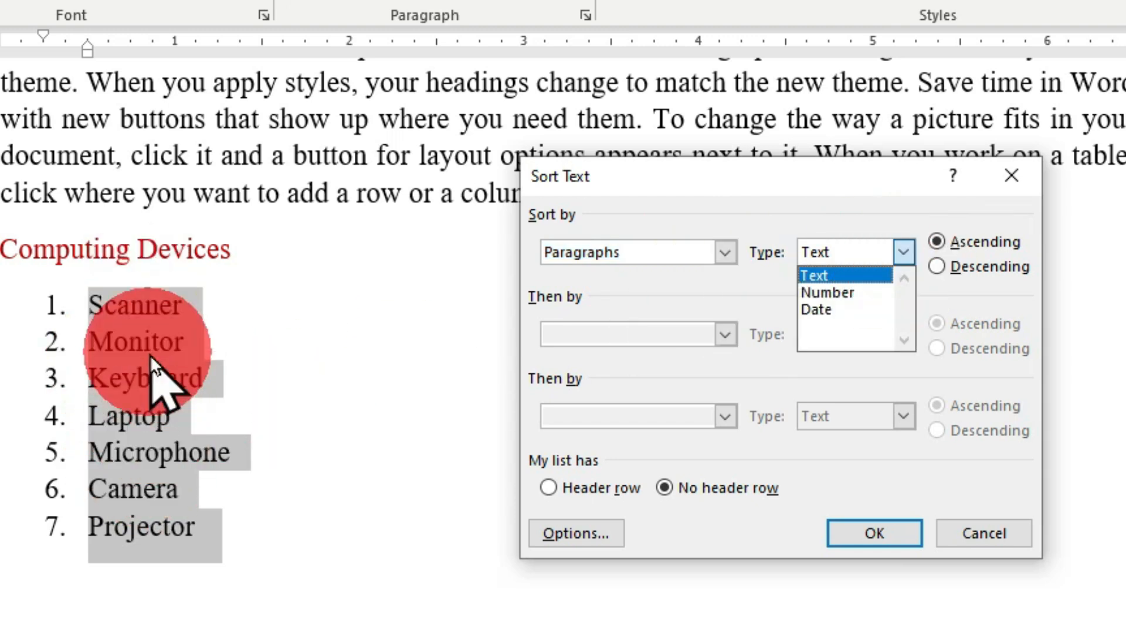
{"action": "left_click", "coordinate": [906, 255]}
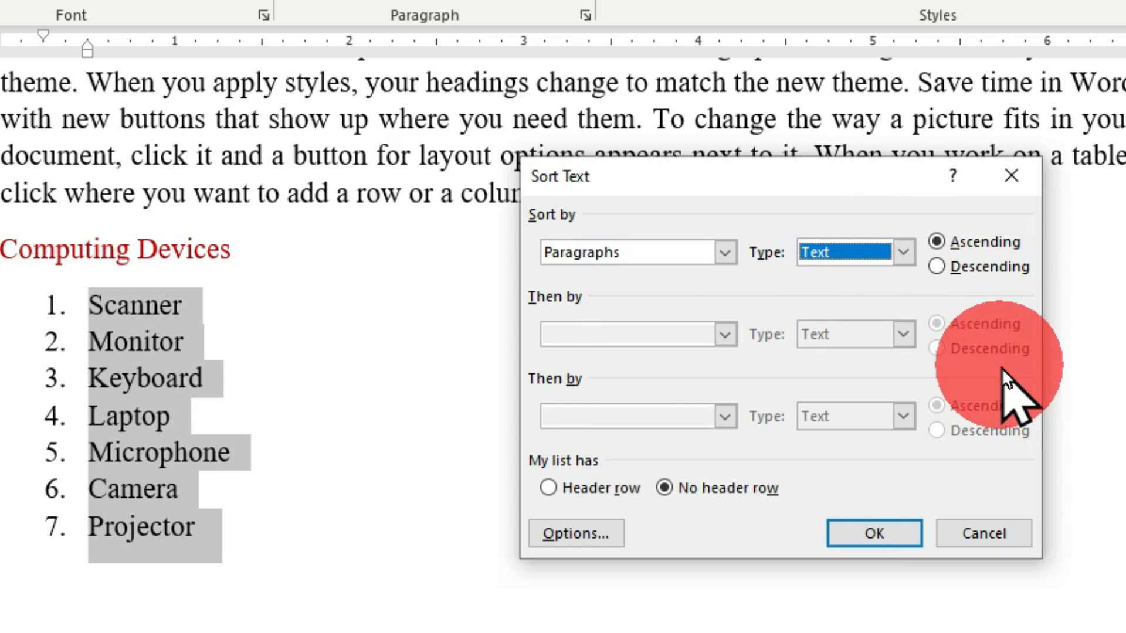
{"action": "left_click", "coordinate": [938, 241]}
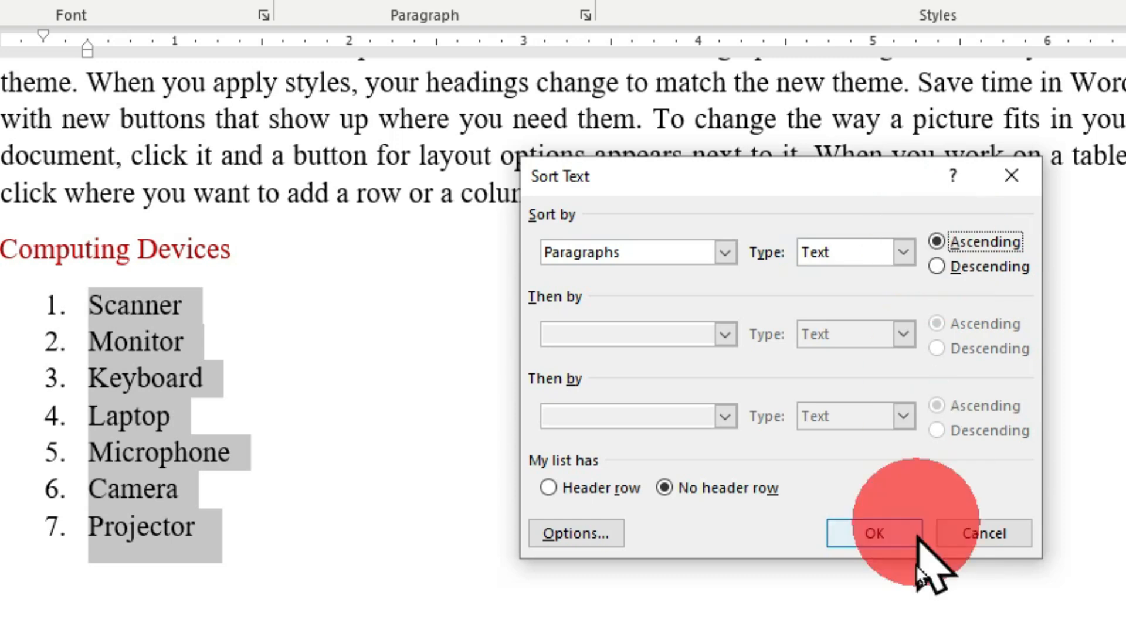
{"action": "left_click", "coordinate": [858, 538]}
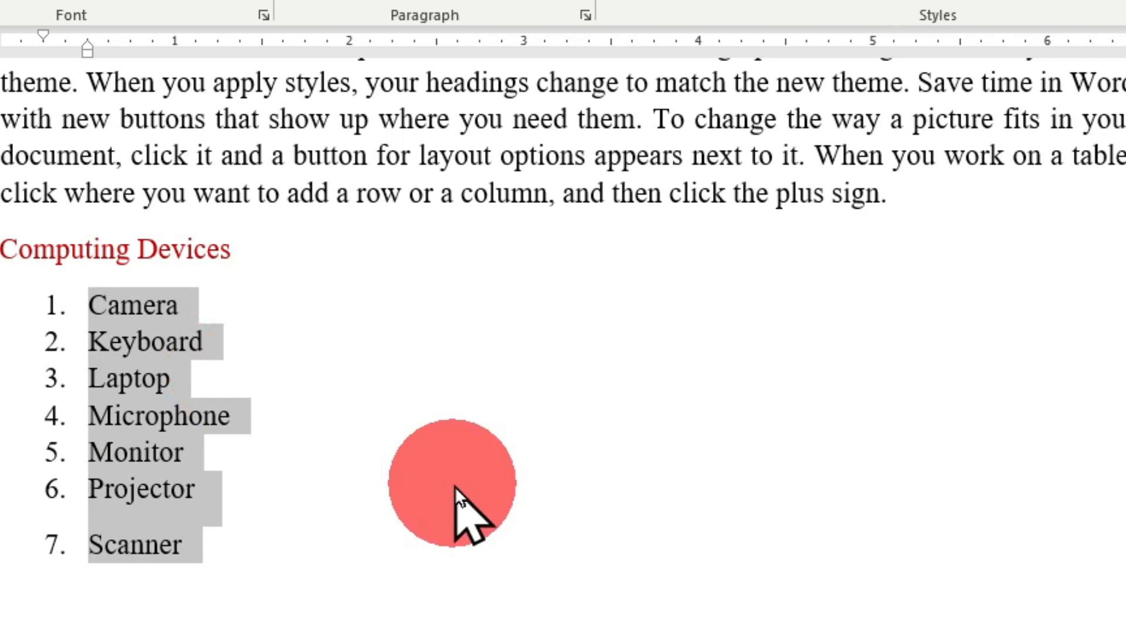
{"action": "key", "text": "ctrl+z"}
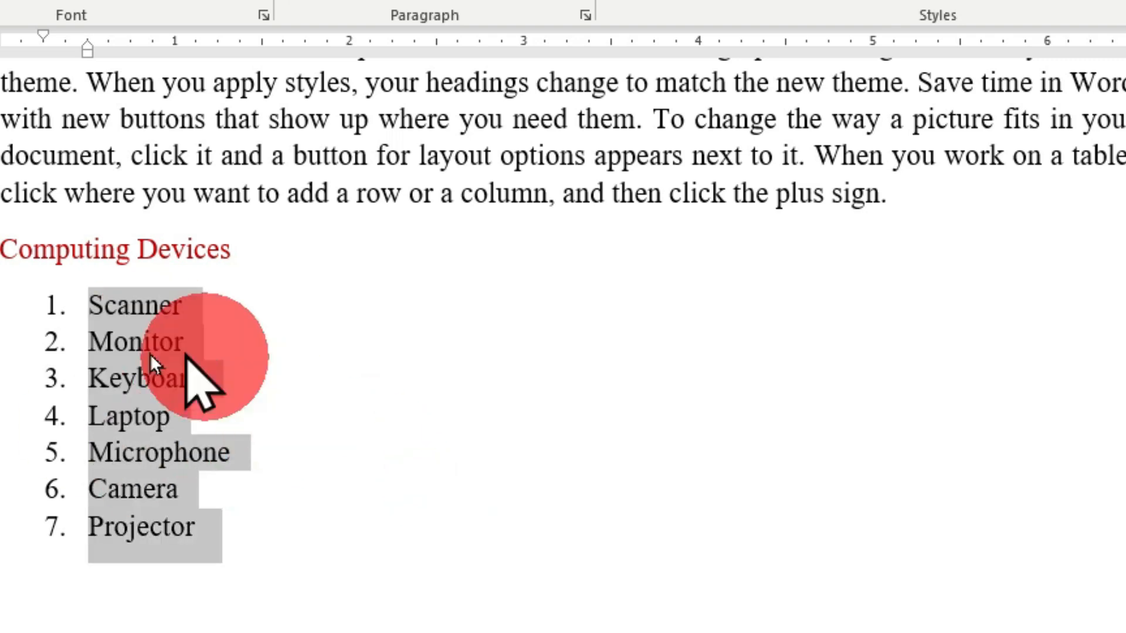
{"action": "key", "text": "ctrl+y"}
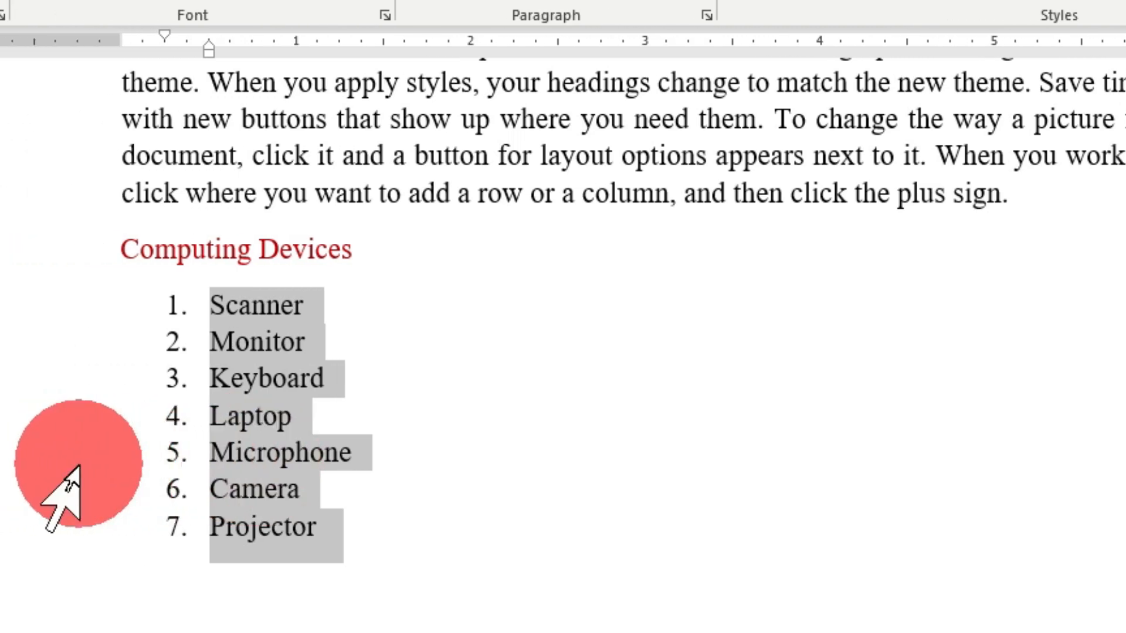
- Move the "Microphone" item up to the first position in the numbered list
{"action": "left_click", "coordinate": [79, 463]}
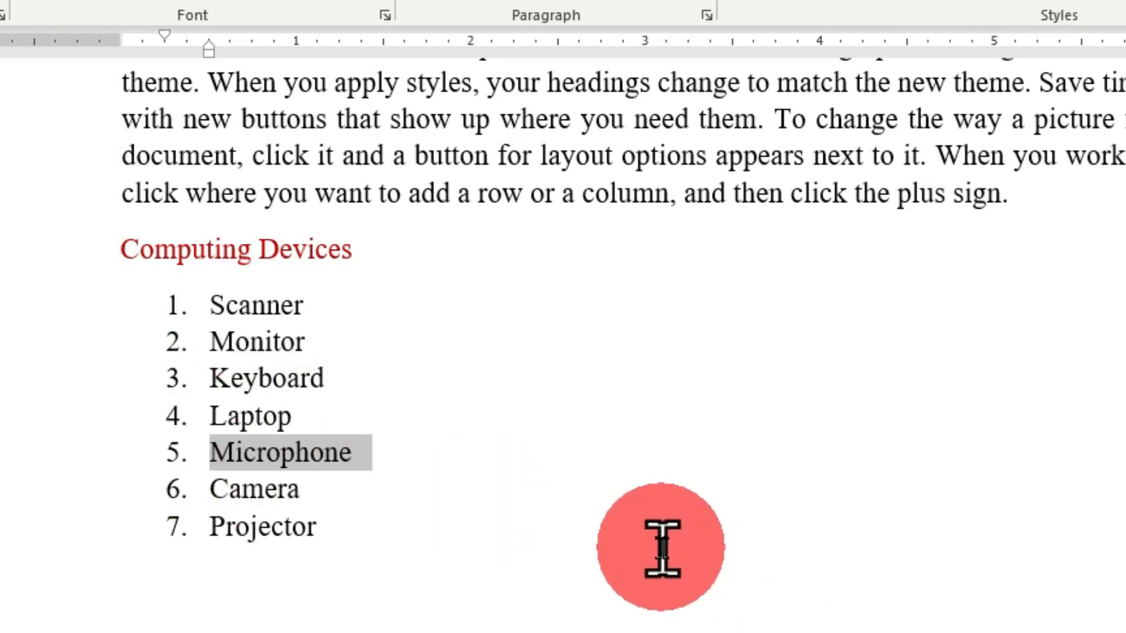
{"action": "key", "text": "shift+alt+Up"}
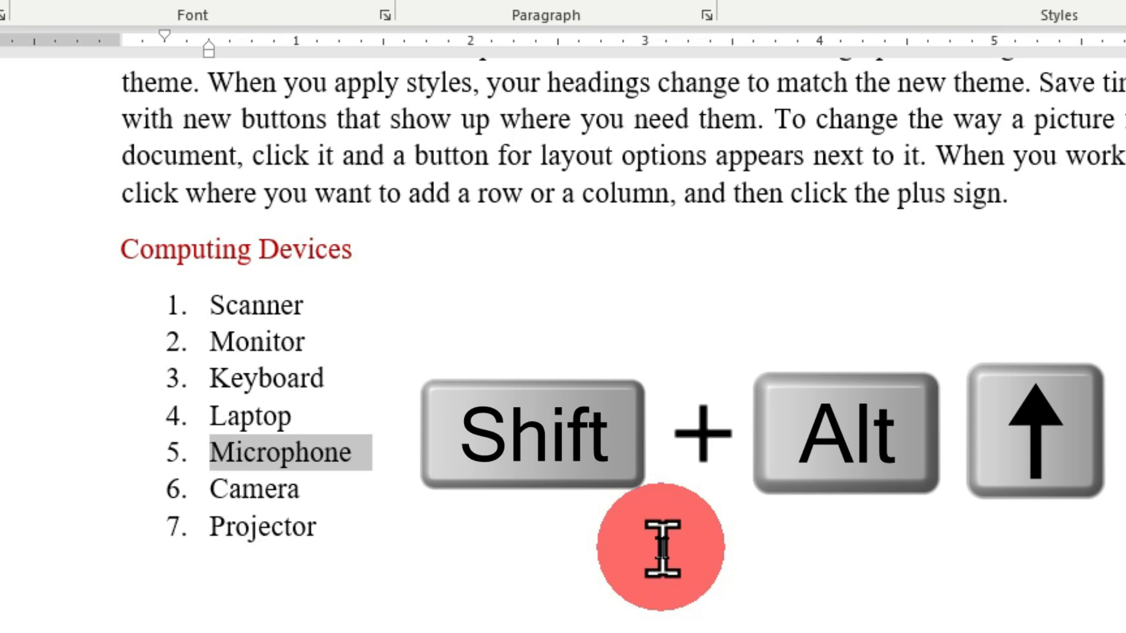
{"action": "key", "text": "shift+alt+Up"}
{"action": "key", "text": "shift+alt+Up"}
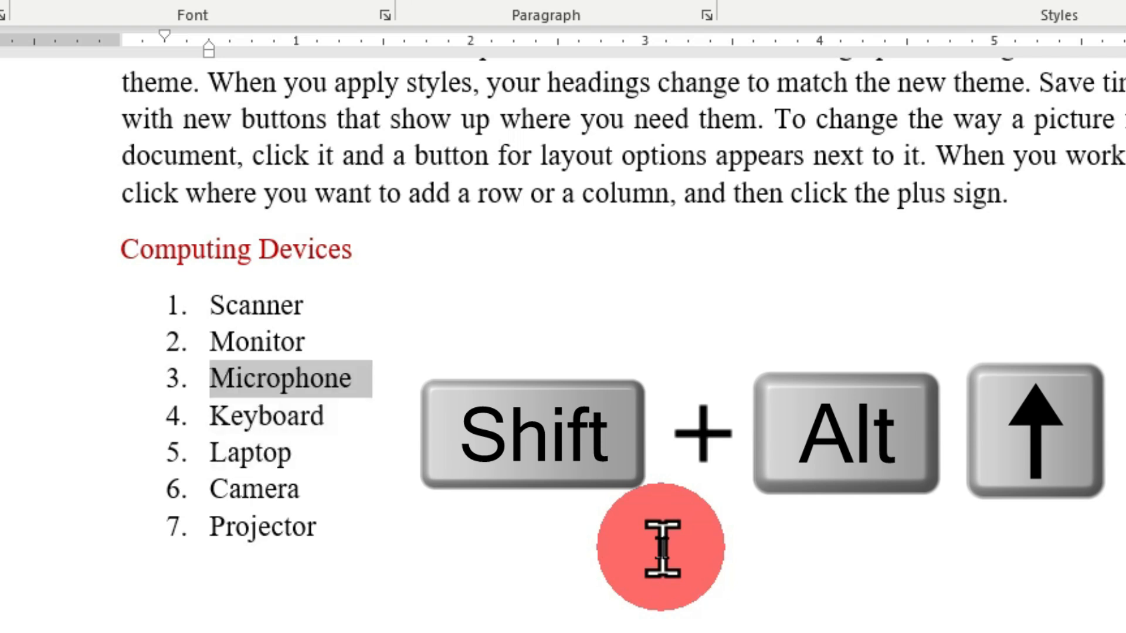
{"action": "key", "text": "shift+alt+Up"}
{"action": "key", "text": "shift+alt+Up"}
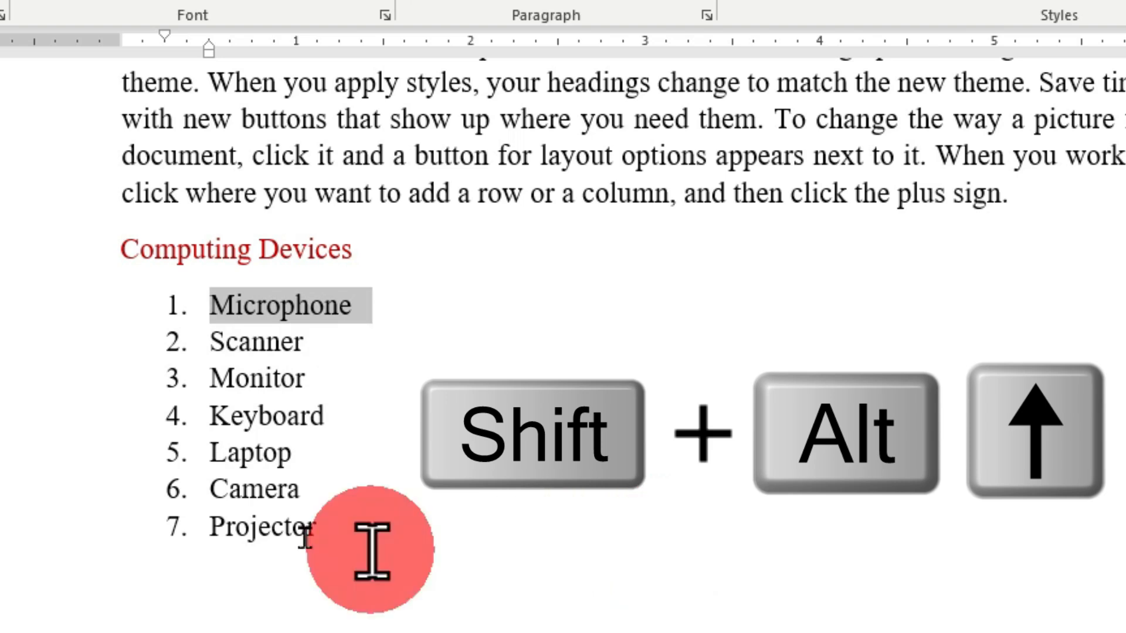
- Move the "Projector" item up to the second position in the numbered list
{"action": "left_click", "coordinate": [82, 535]}
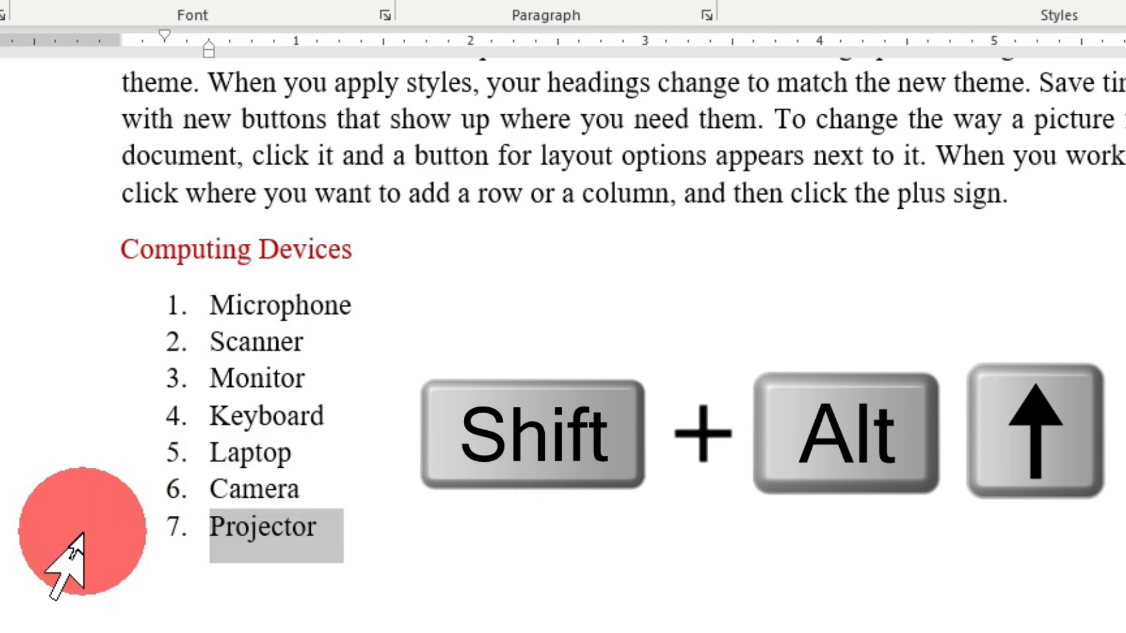
{"action": "key", "text": "shift+alt+Up"}
{"action": "key", "text": "shift+alt+Up"}
{"action": "key", "text": "shift+alt+Up"}
{"action": "key", "text": "shift+alt+Up"}
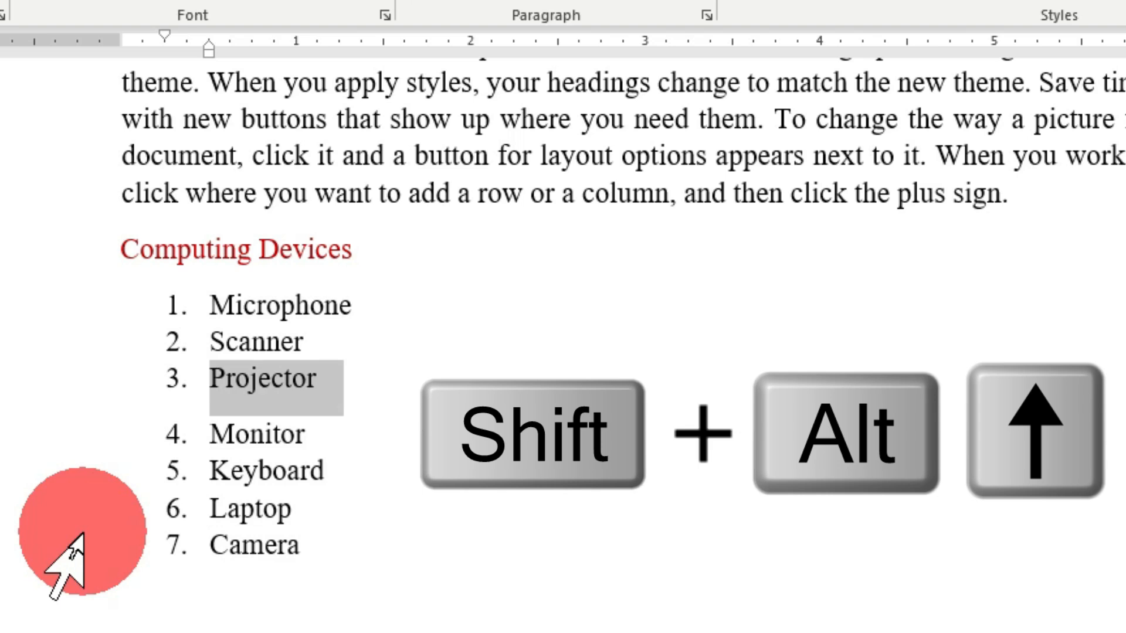
{"action": "key", "text": "shift+alt+Up"}
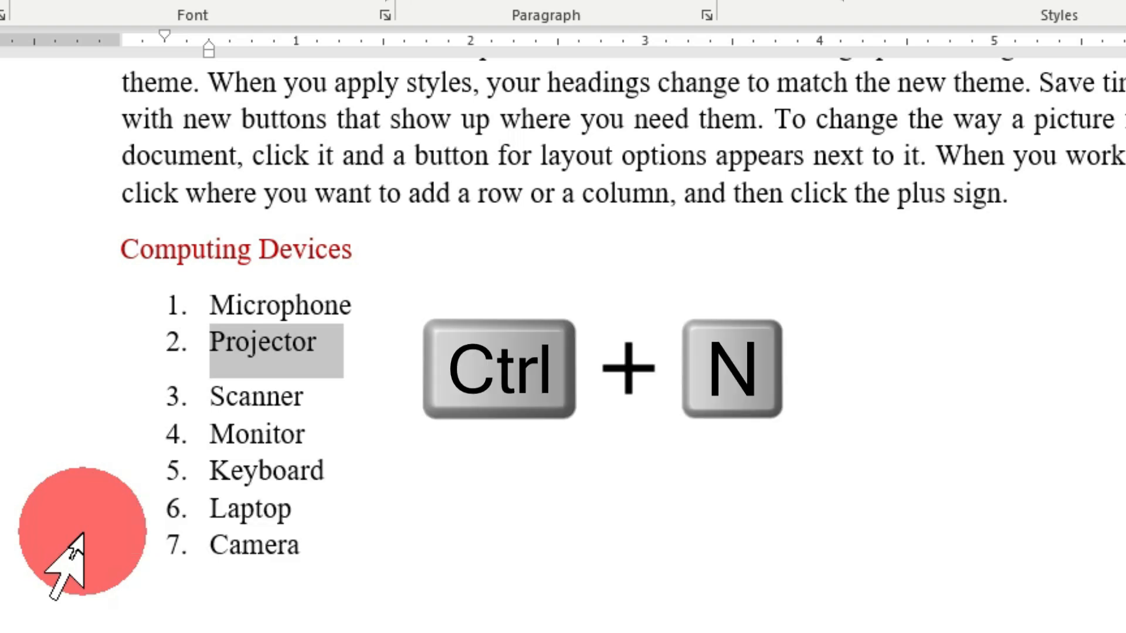
- Create a new blank document and enter the text "We are moving to the top"
{"action": "key", "text": "ctrl+n"}
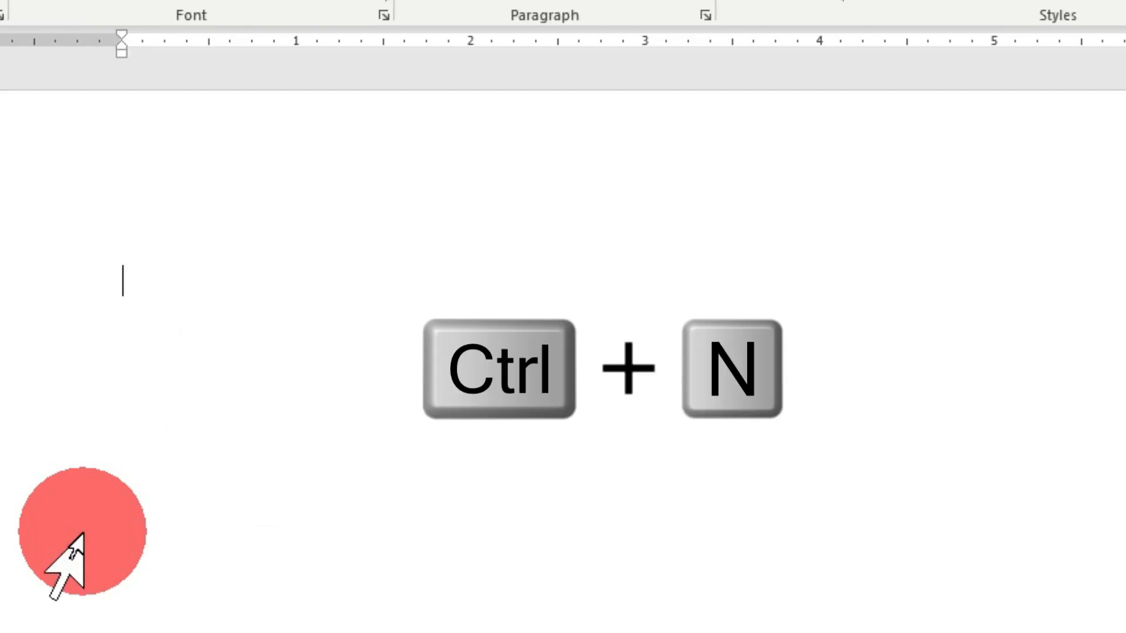
{"action": "type", "text": "je"}
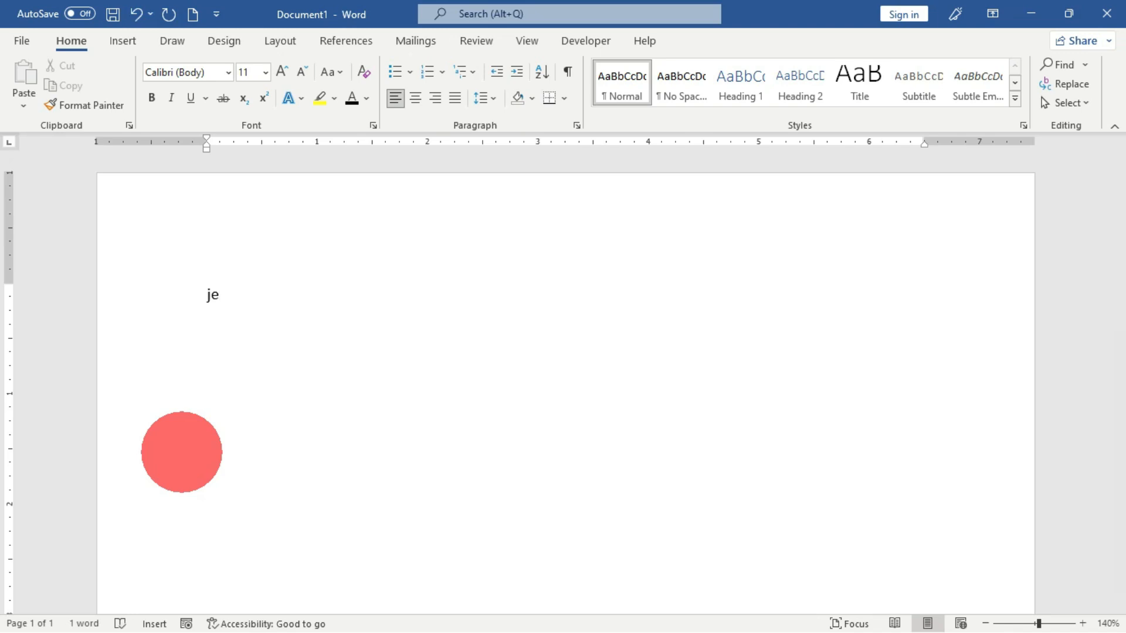
{"action": "key", "text": "BackSpace"}
{"action": "key", "text": "BackSpace"}
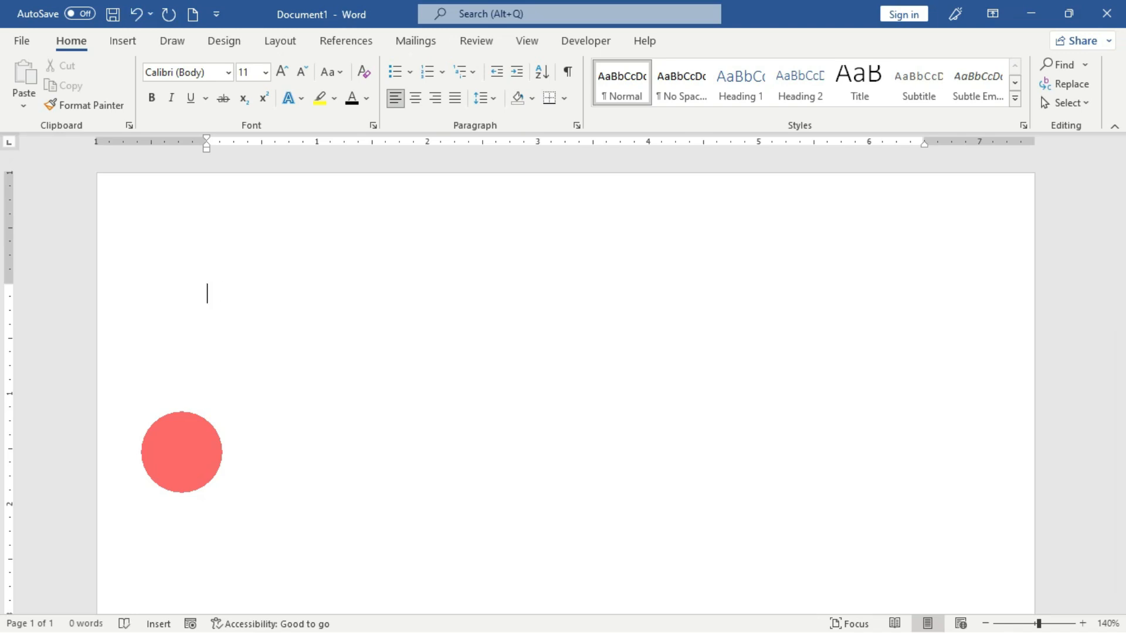
{"action": "type", "text": "We ar"}
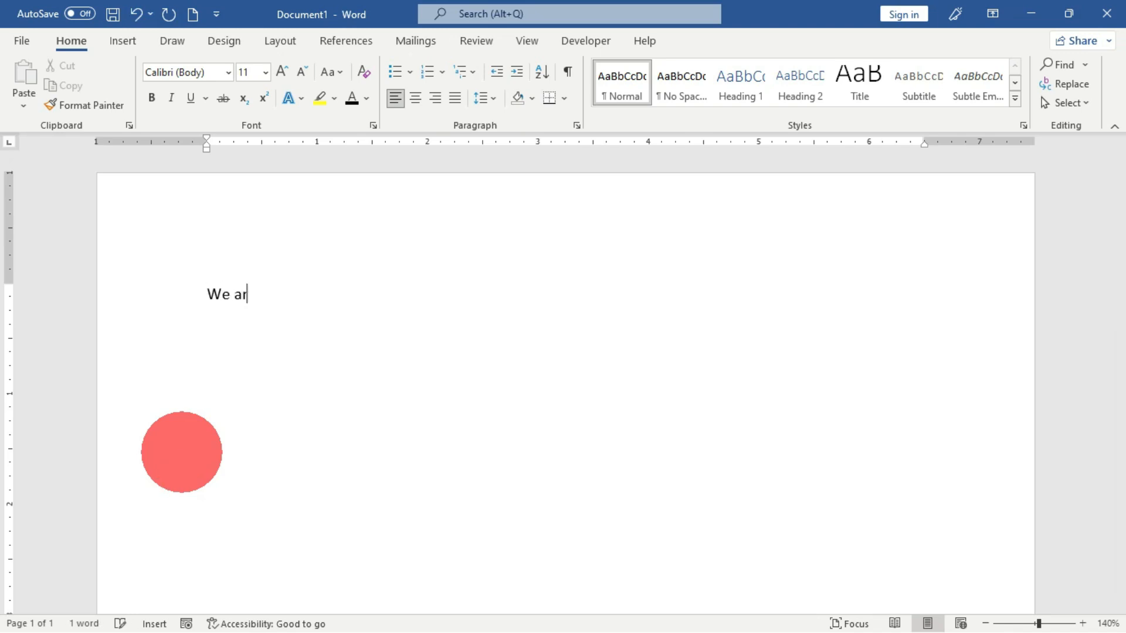
{"action": "type", "text": "e movi"}
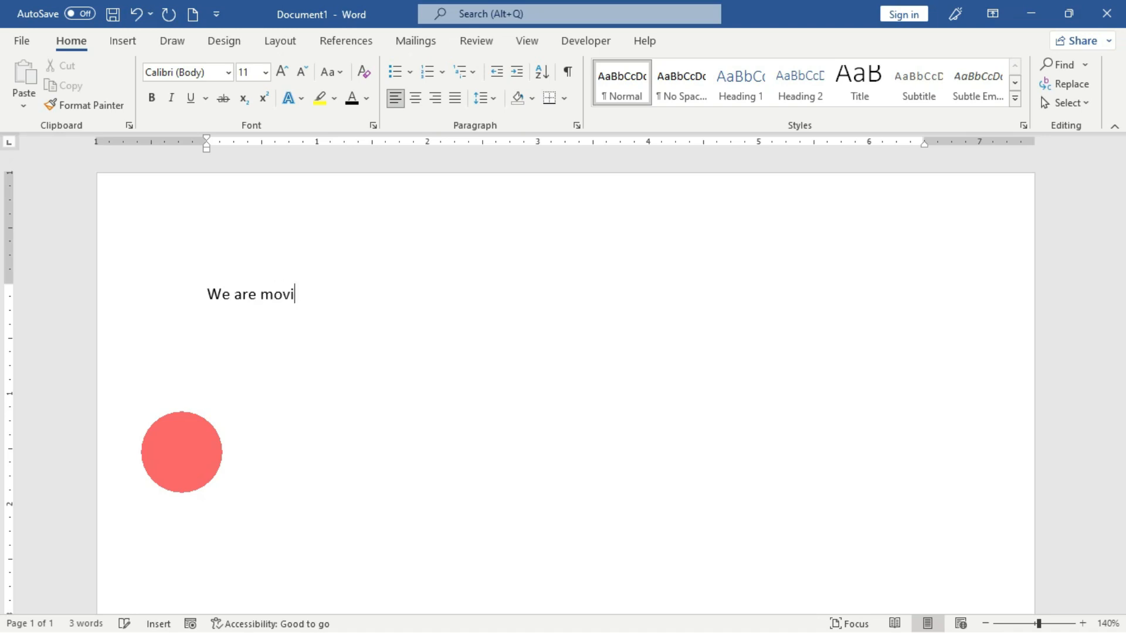
{"action": "type", "text": "ng to the top"}
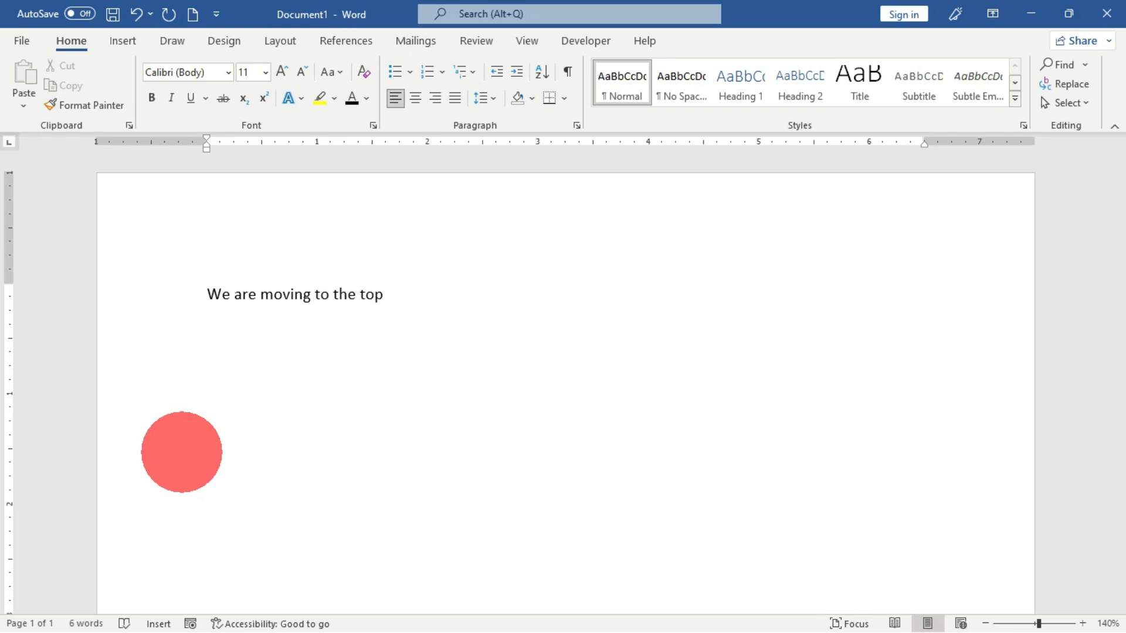
- View the blank document option and templates offered for a new document, then return to the current document
{"action": "left_click", "coordinate": [21, 46]}
{"action": "left_click", "coordinate": [63, 117]}
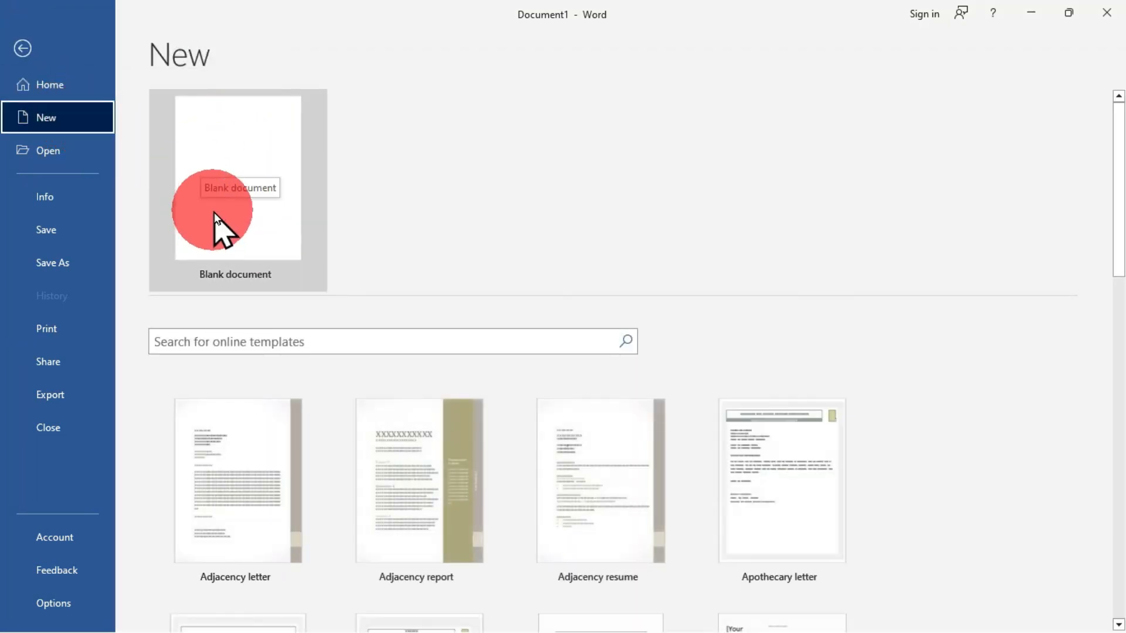
{"action": "left_click", "coordinate": [22, 48]}
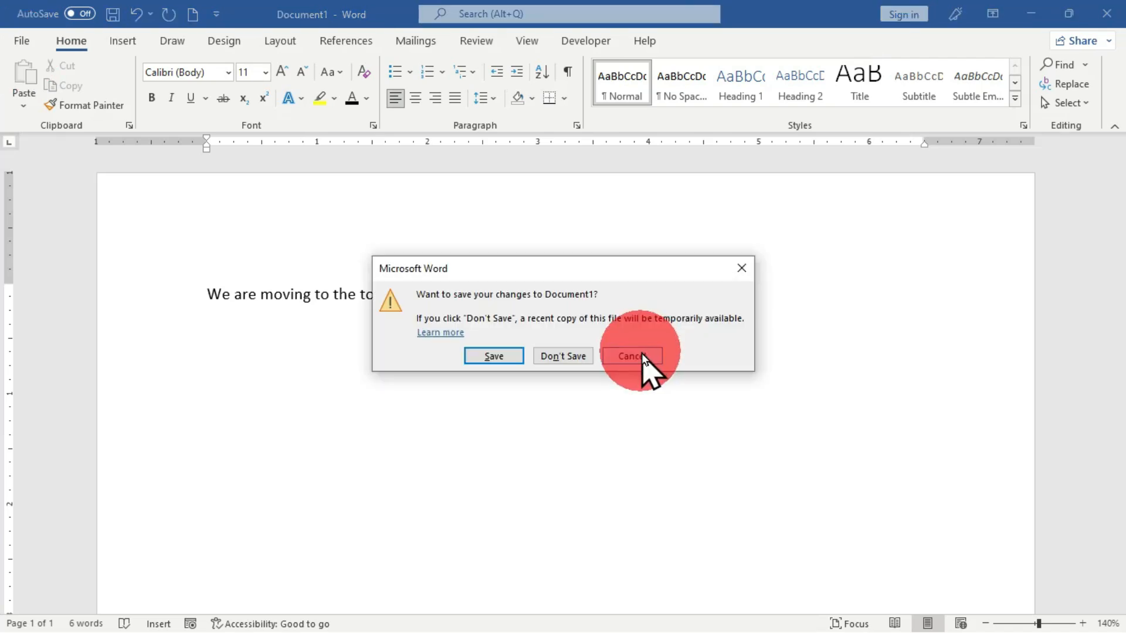
- Close the new document containing "We are moving to the top" without saving it
{"action": "left_click", "coordinate": [640, 354]}
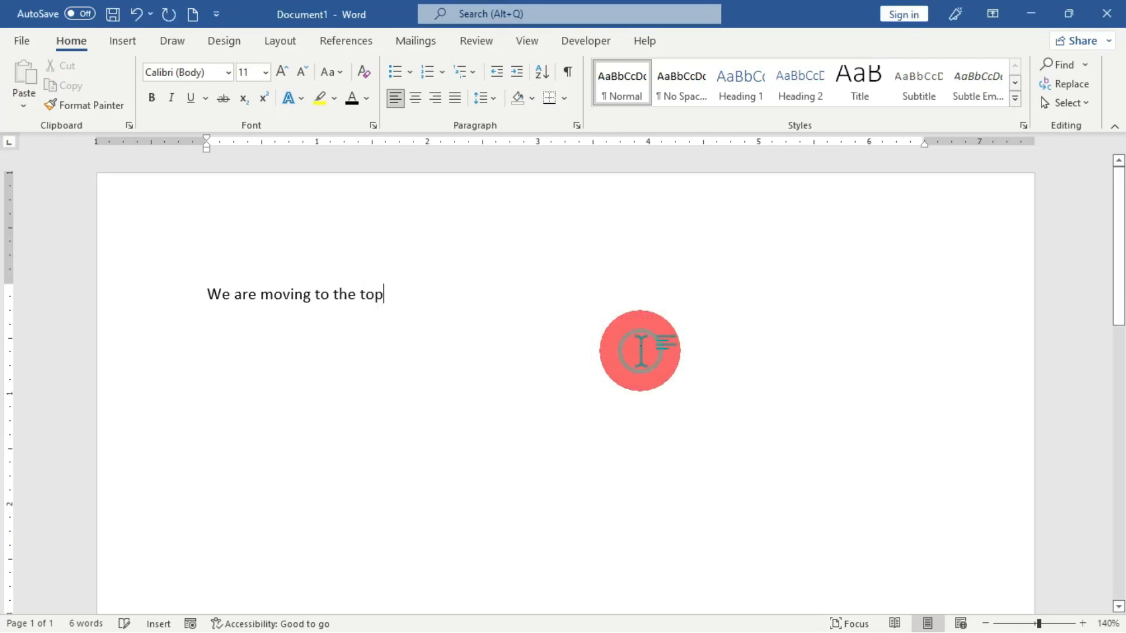
{"action": "left_click", "coordinate": [1107, 13]}
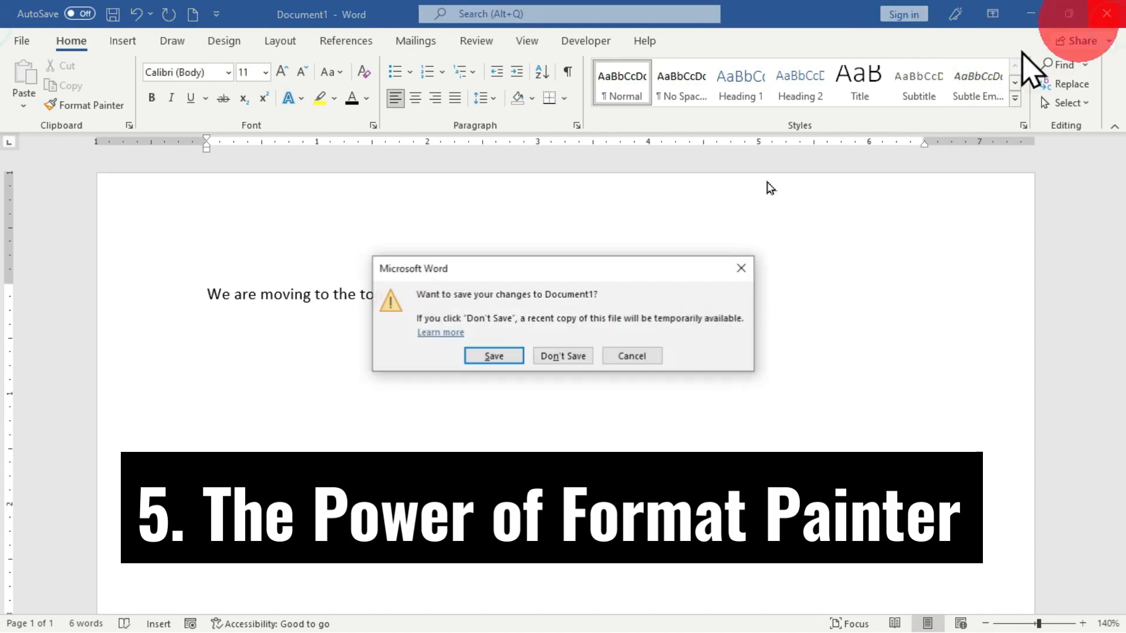
{"action": "left_click", "coordinate": [577, 357]}
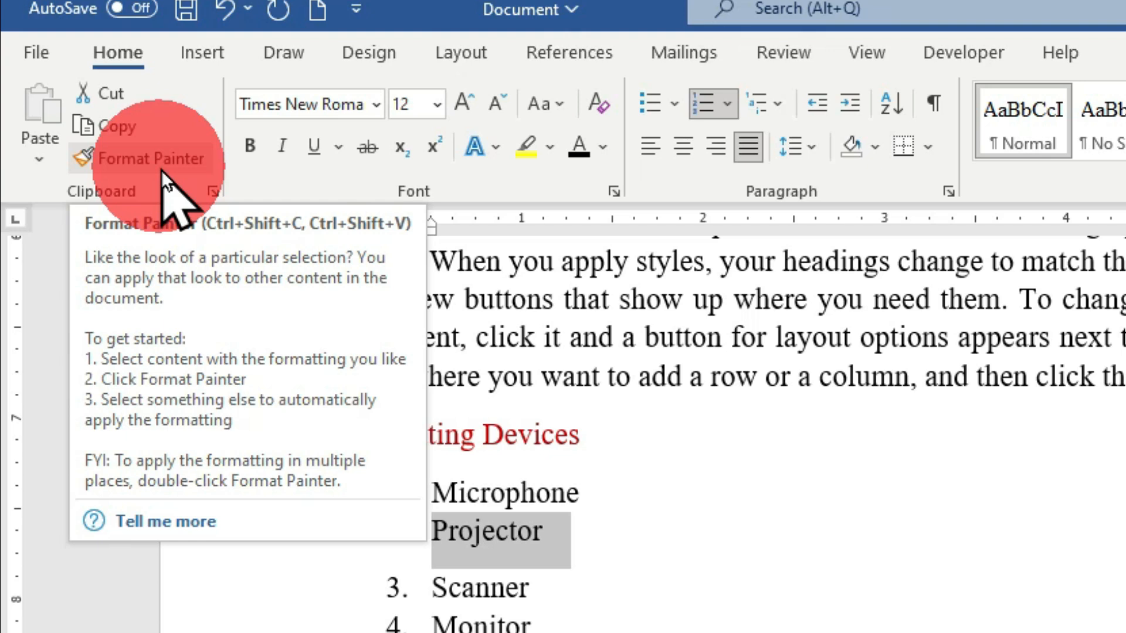
- Format the word "document" in the paragraph above "Computing Devices" as red, underlined and bold
{"action": "left_click", "coordinate": [817, 558]}
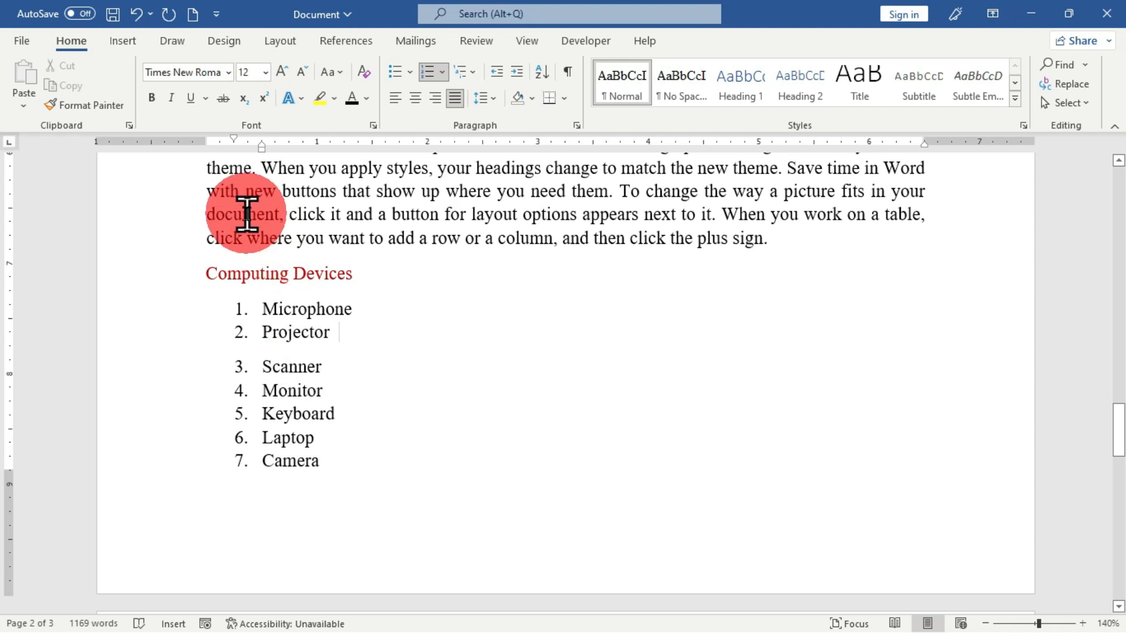
{"action": "double_click", "coordinate": [247, 214]}
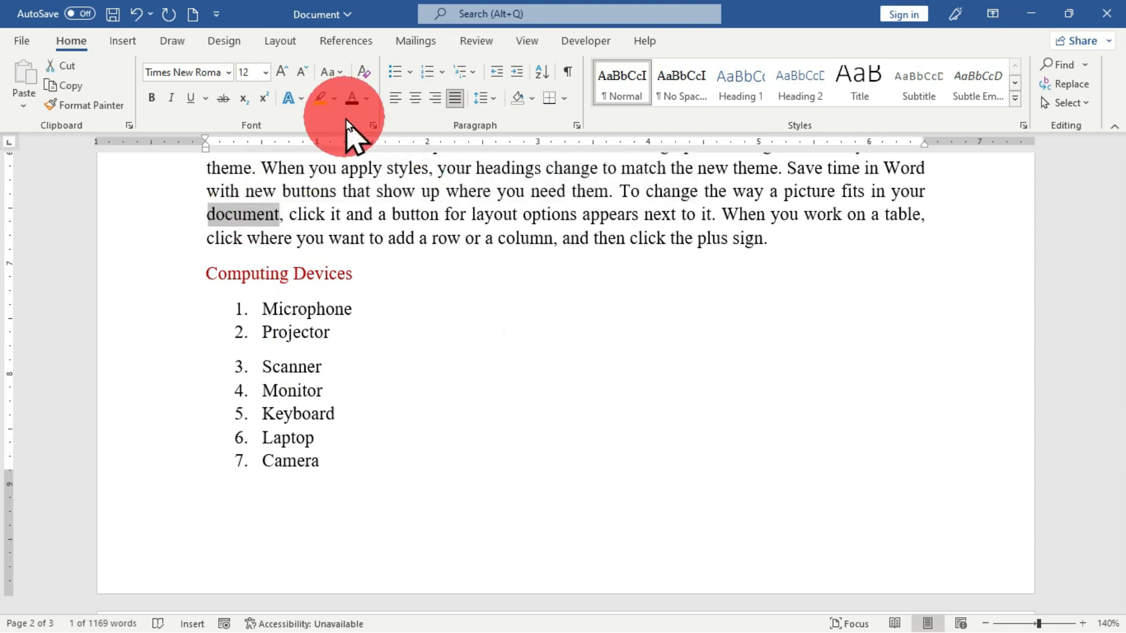
{"action": "left_click", "coordinate": [366, 99]}
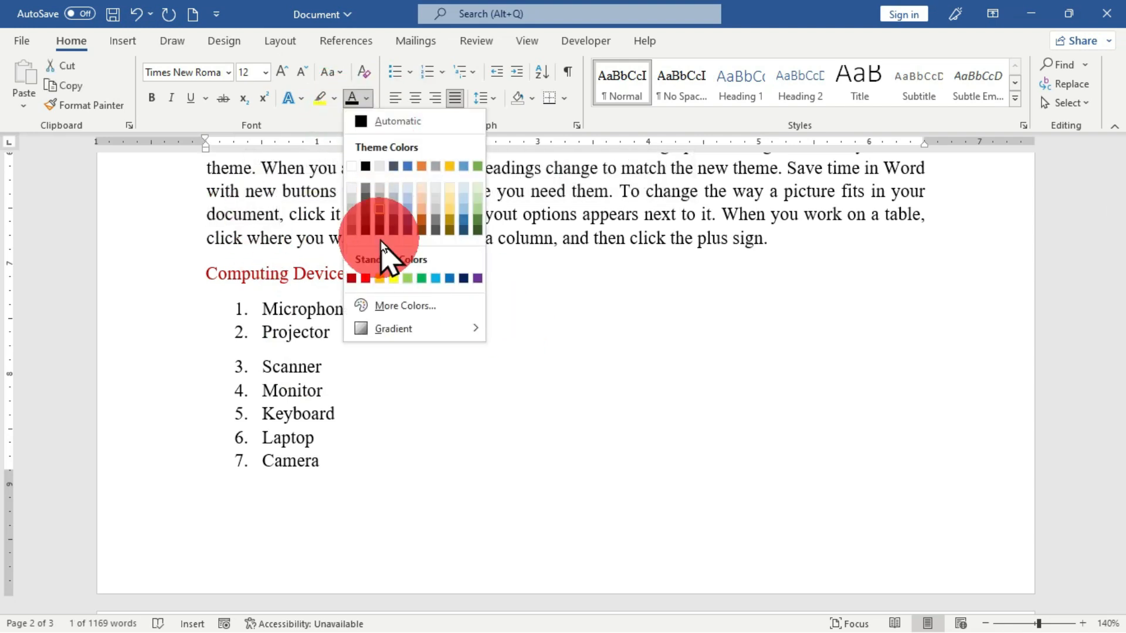
{"action": "left_click", "coordinate": [365, 279]}
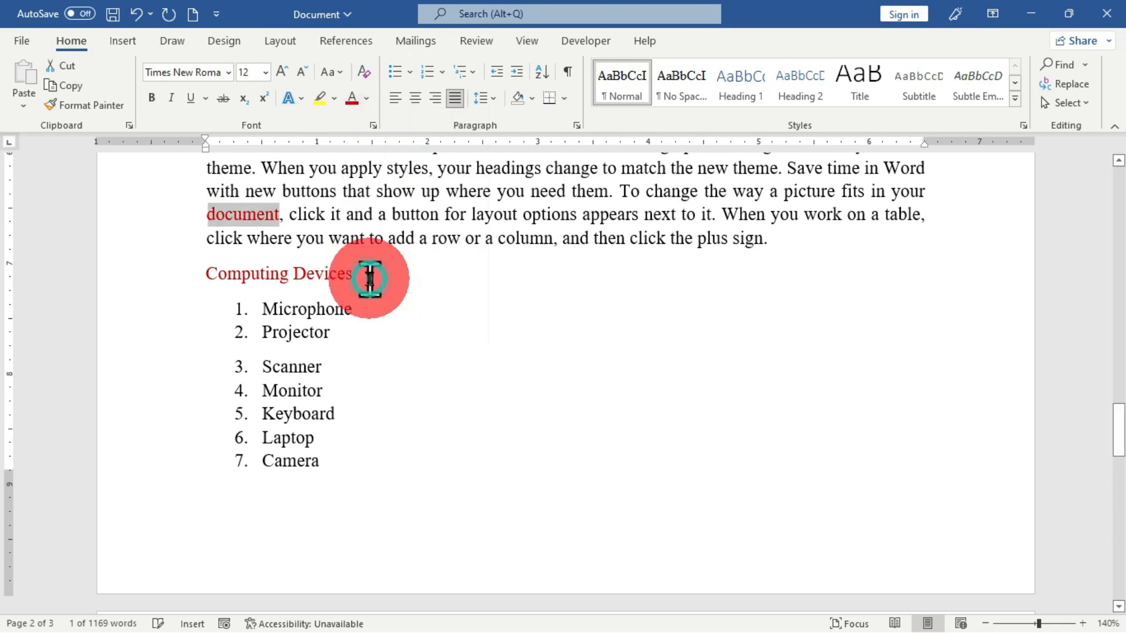
{"action": "left_click", "coordinate": [192, 99]}
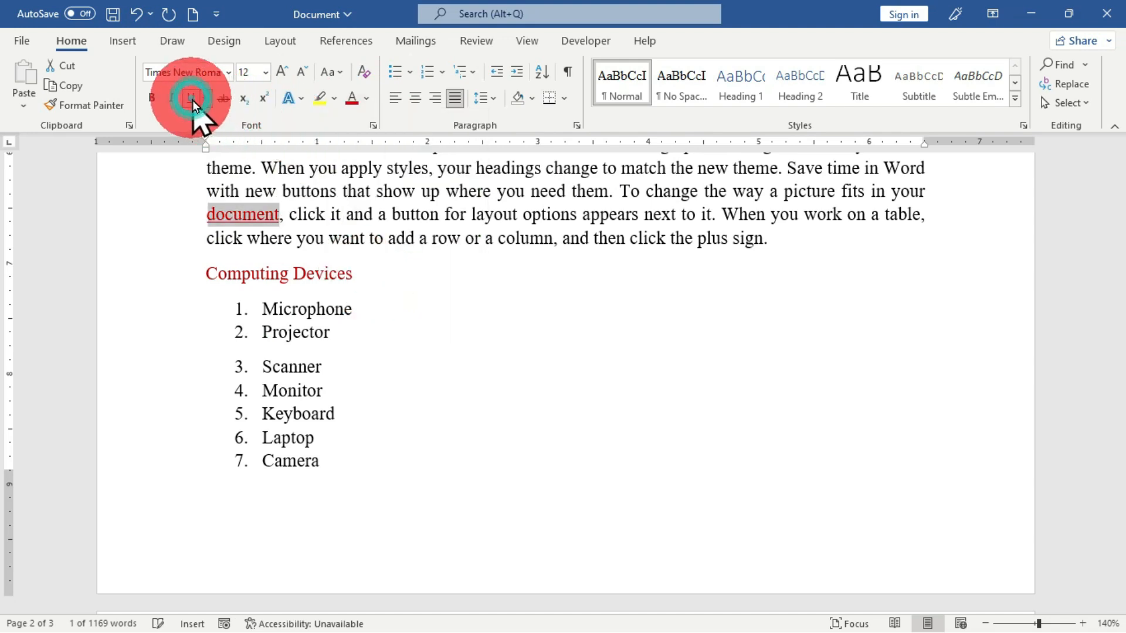
{"action": "left_click", "coordinate": [148, 105]}
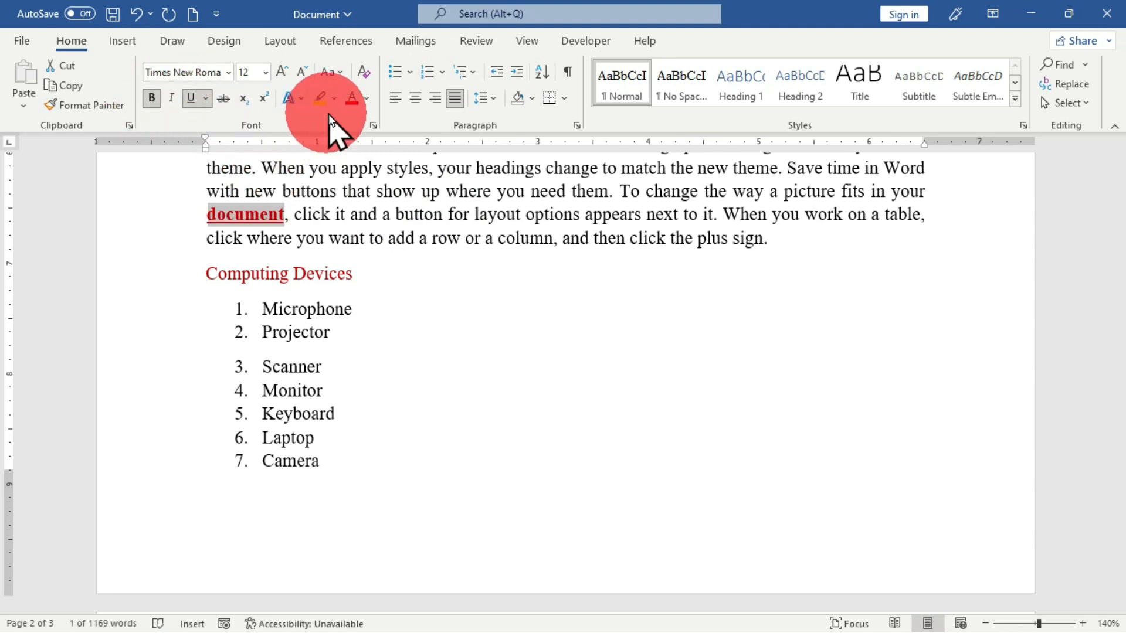
- Highlight the bold red word "document" in turquoise and deselect it
{"action": "scroll", "coordinate": [329, 112], "scroll_direction": "up", "scroll_amount": 11}
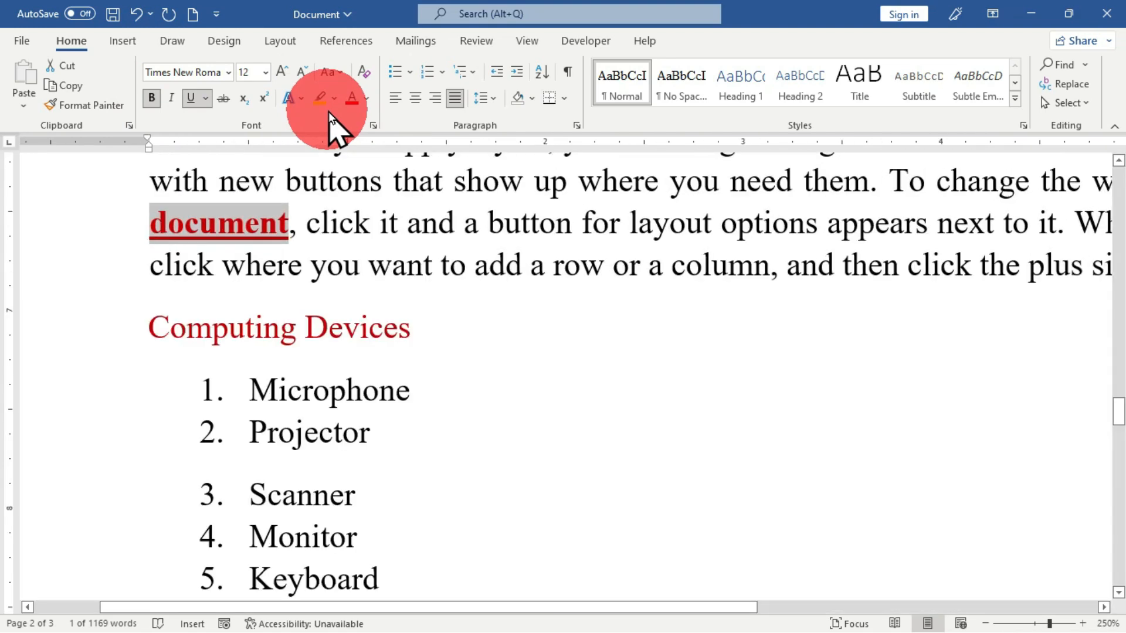
{"action": "left_click", "coordinate": [333, 99]}
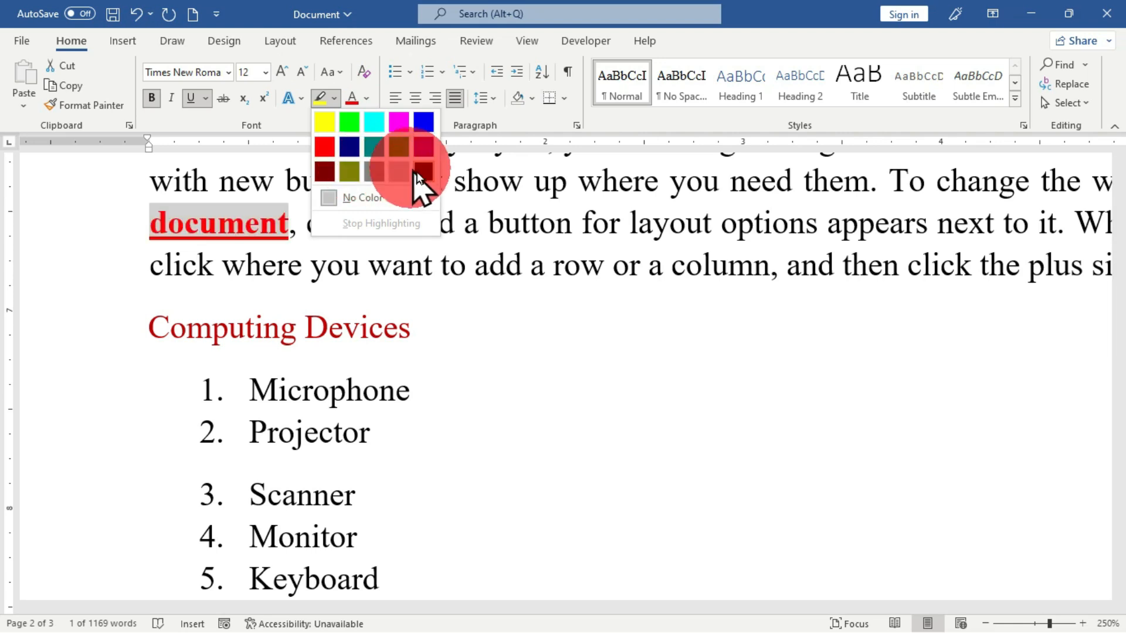
{"action": "left_click", "coordinate": [369, 125]}
{"action": "left_click", "coordinate": [437, 409]}
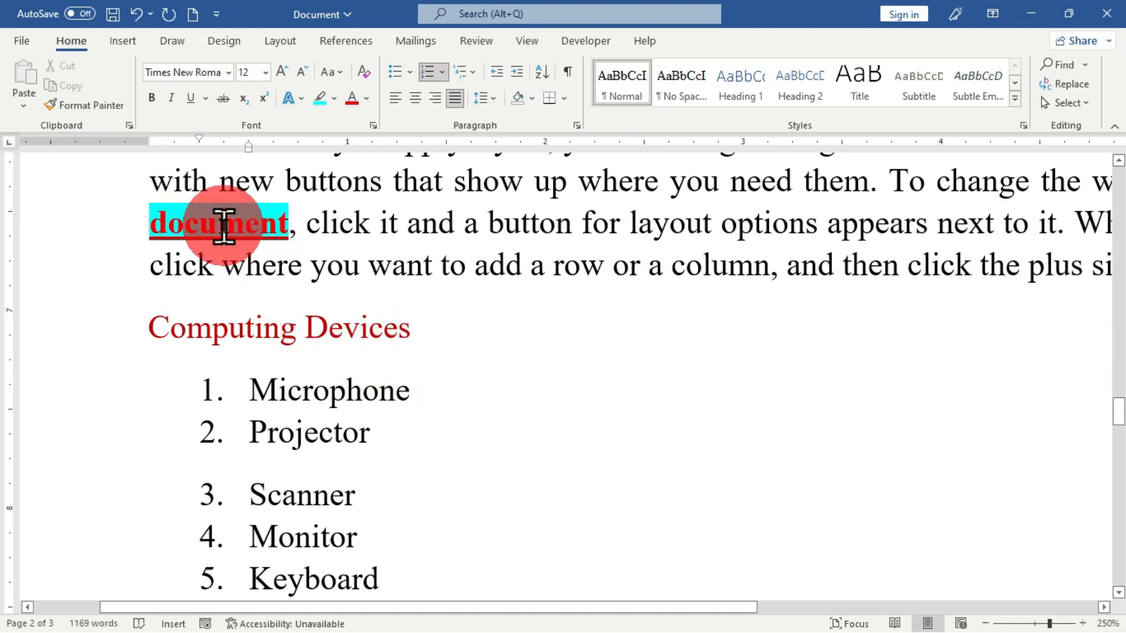
- Copy the formatting of the word "document" onto the list item "Microphone" with Format Painter
{"action": "left_click", "coordinate": [223, 225]}
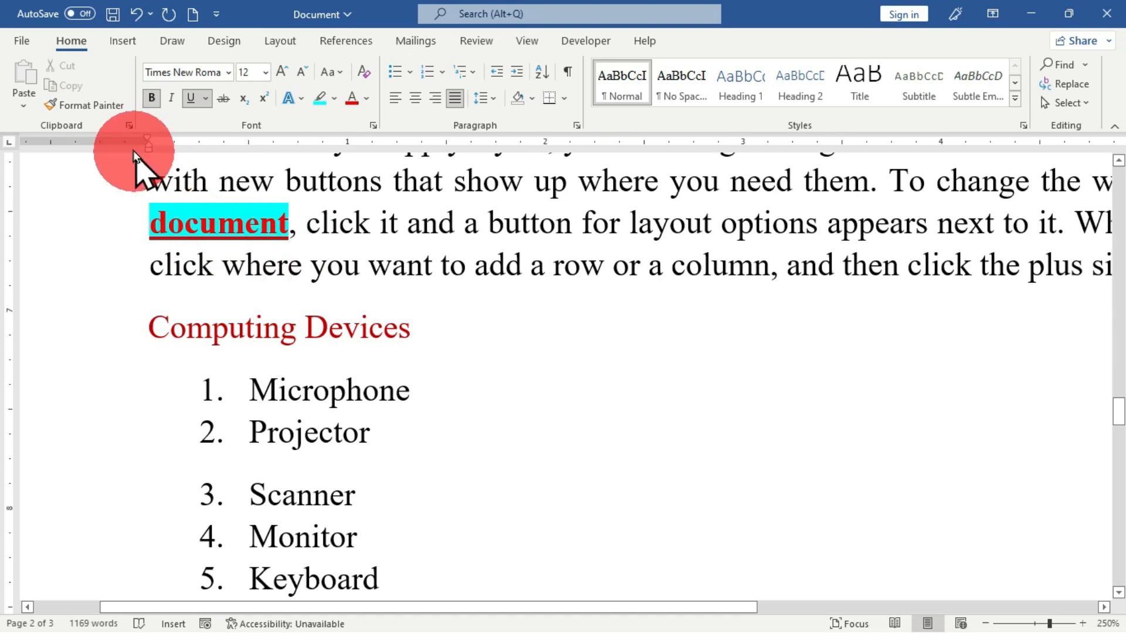
{"action": "left_click", "coordinate": [108, 109]}
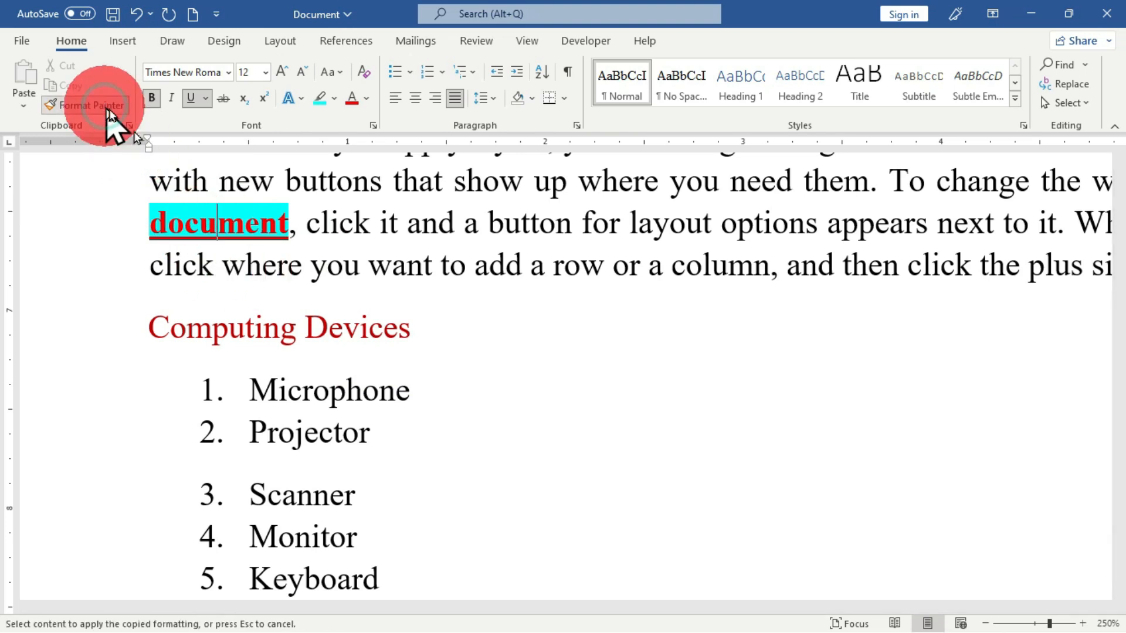
{"action": "left_click", "coordinate": [322, 393]}
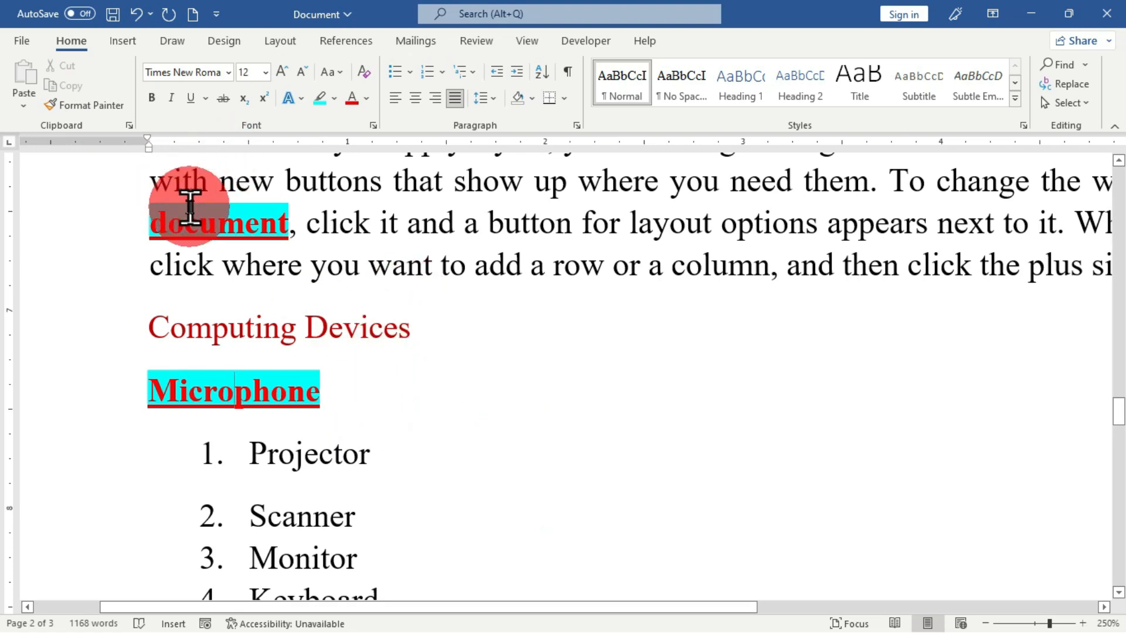
- Keep Format Painter active to copy the formatting of "document" onto "row", "options", "appears" and "show", and turn it off
{"action": "left_click", "coordinate": [228, 233]}
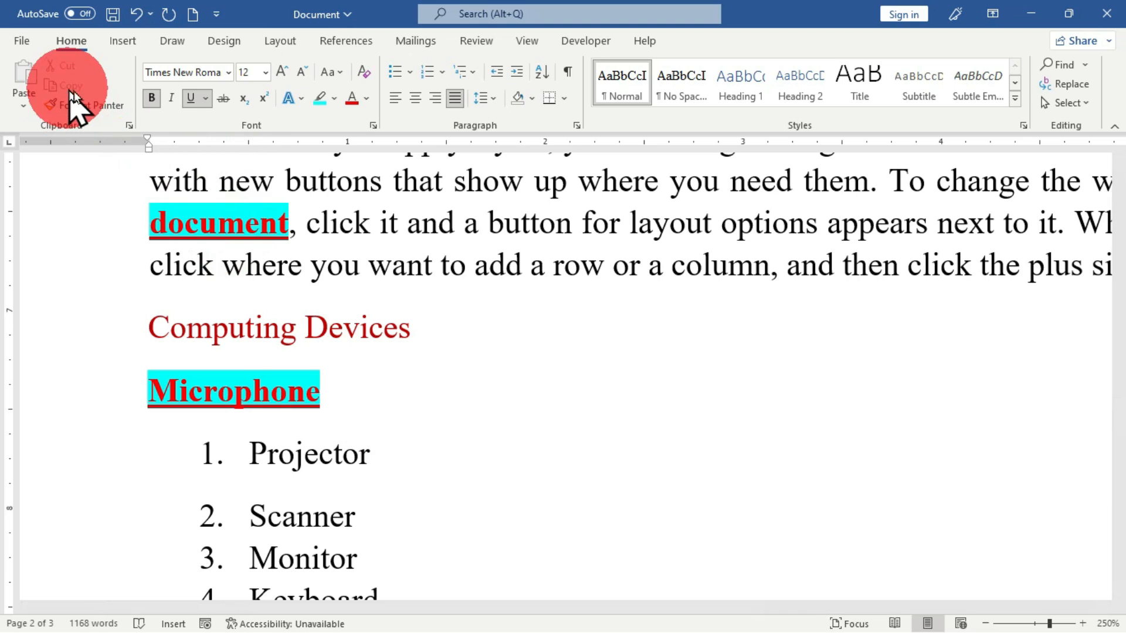
{"action": "left_click", "coordinate": [89, 105]}
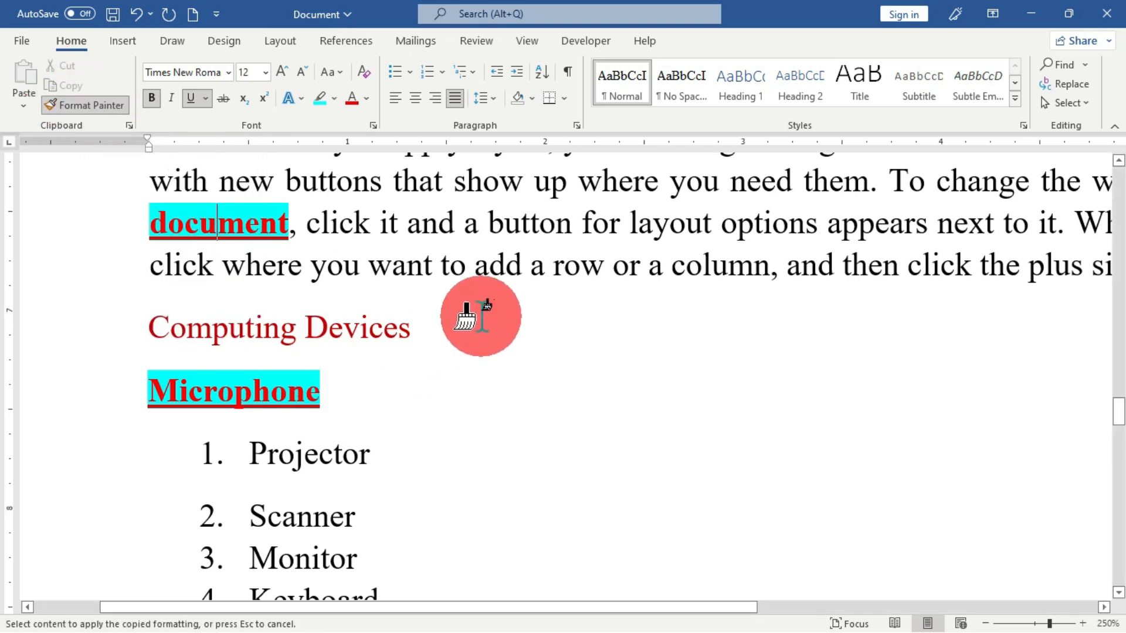
{"action": "left_click", "coordinate": [577, 262]}
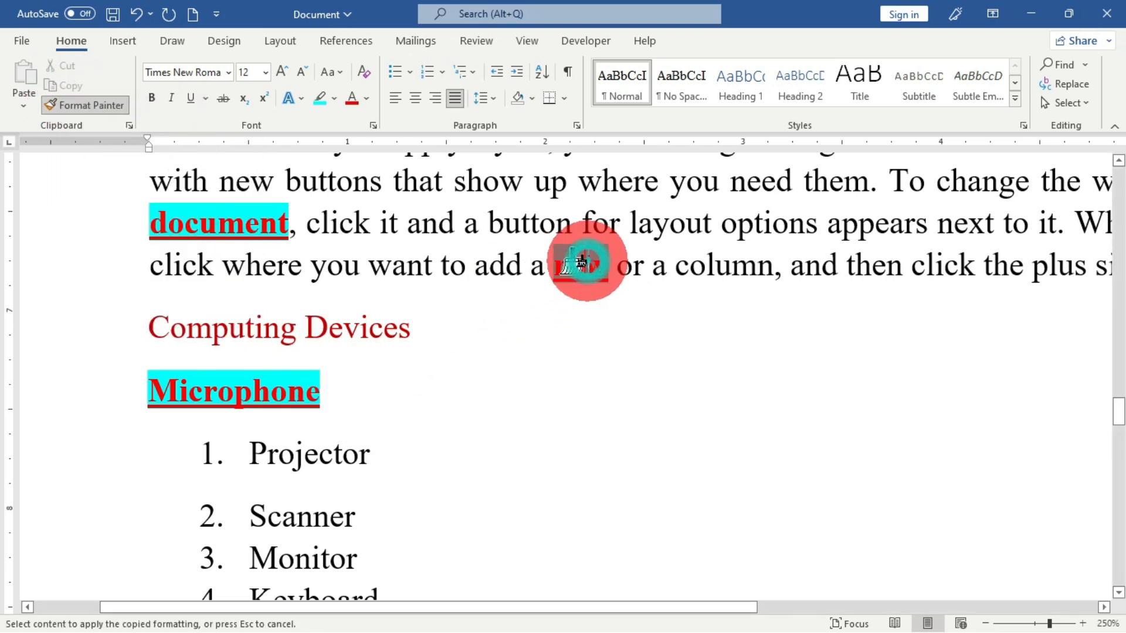
{"action": "left_click", "coordinate": [874, 226]}
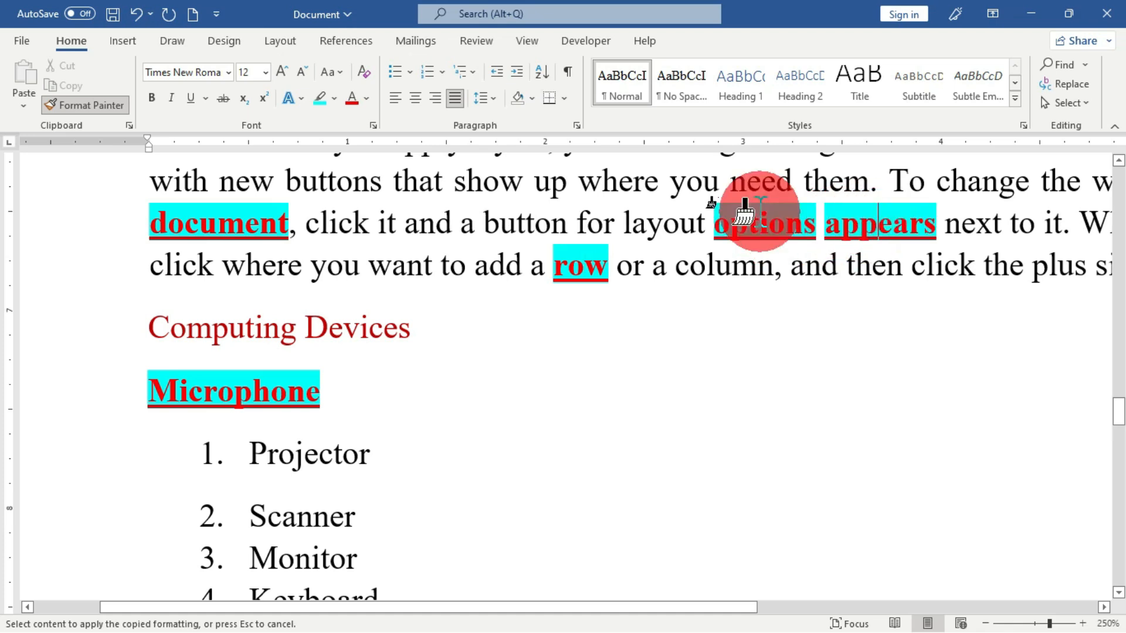
{"action": "left_click", "coordinate": [483, 181]}
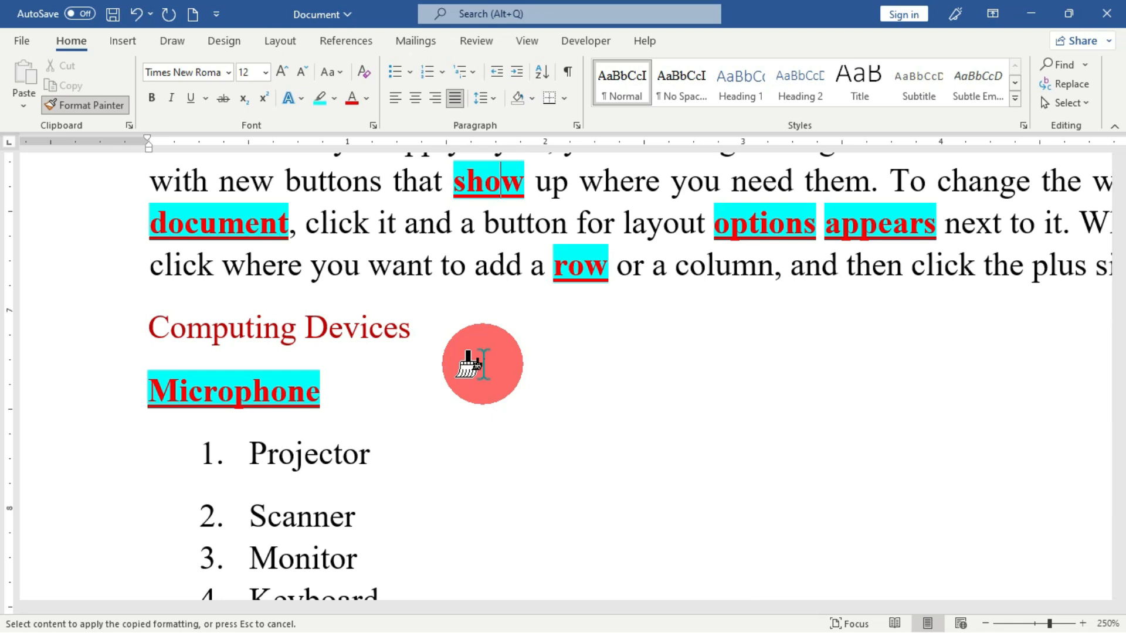
{"action": "left_click", "coordinate": [554, 351]}
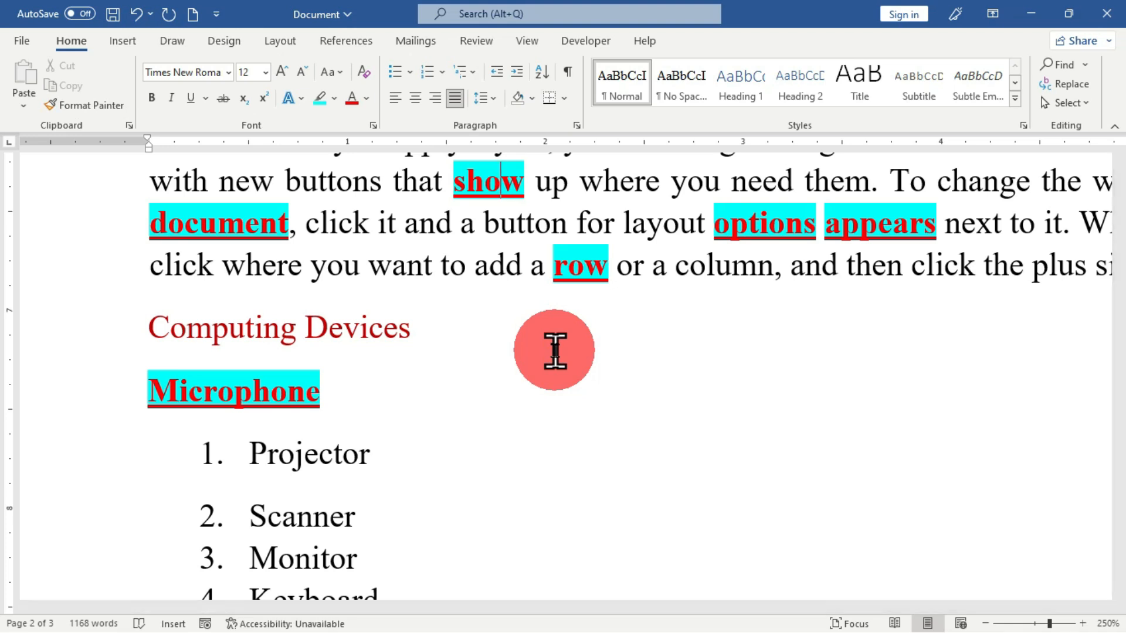